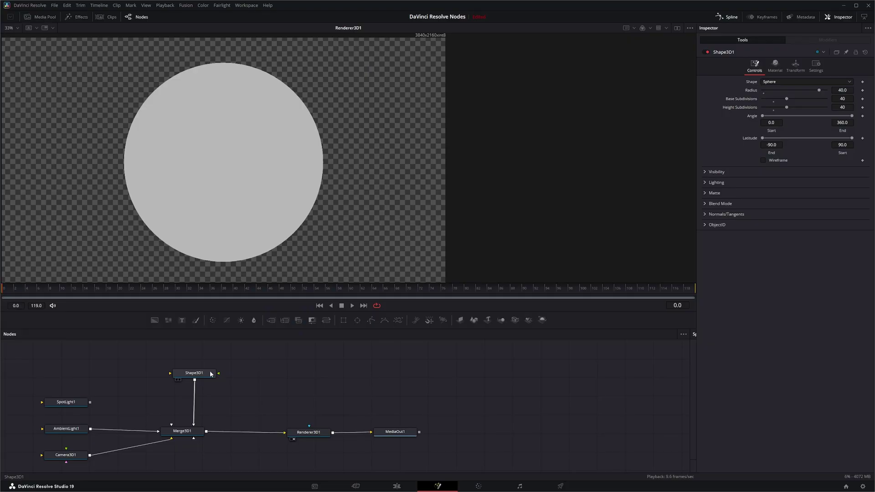
- Add a SphereMap node from the tool search and park SphereMap1 right of the graph, above MediaOut1
mouse_move(200, 375)
mouse_down()
mouse_move(184, 375)
mouse_move(195, 377)
mouse_up()
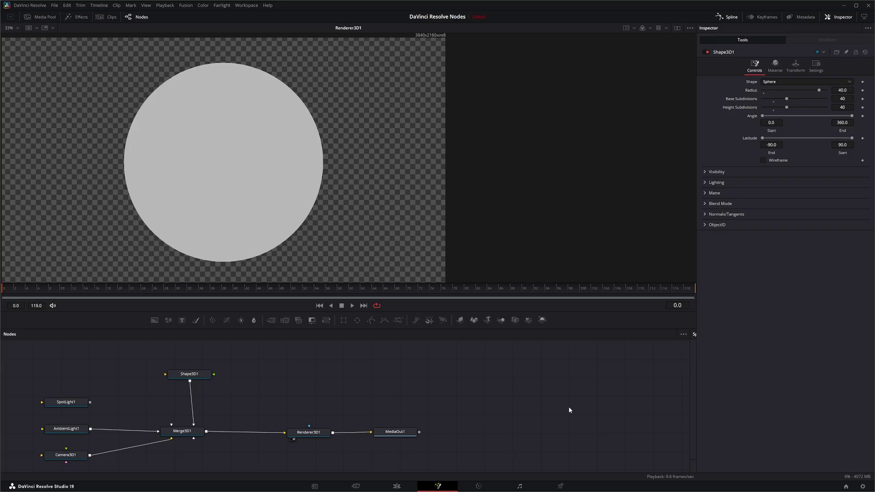
key(shift+space)
text(sp)
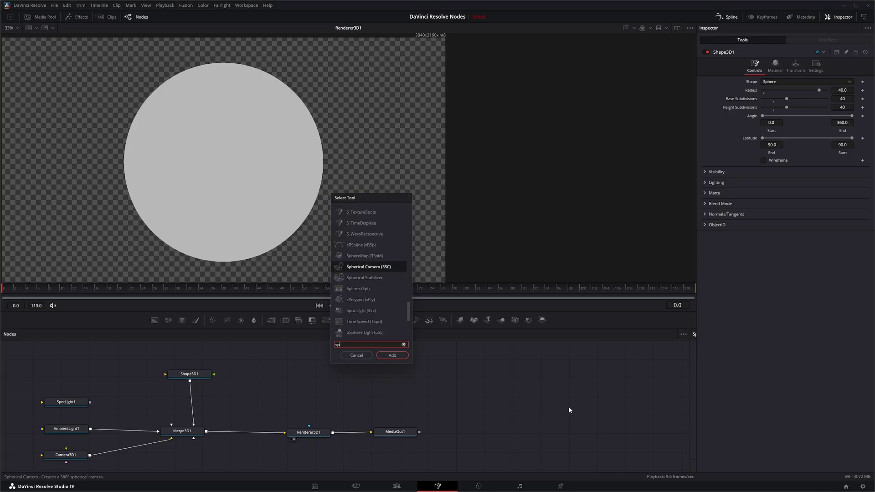
text(here)
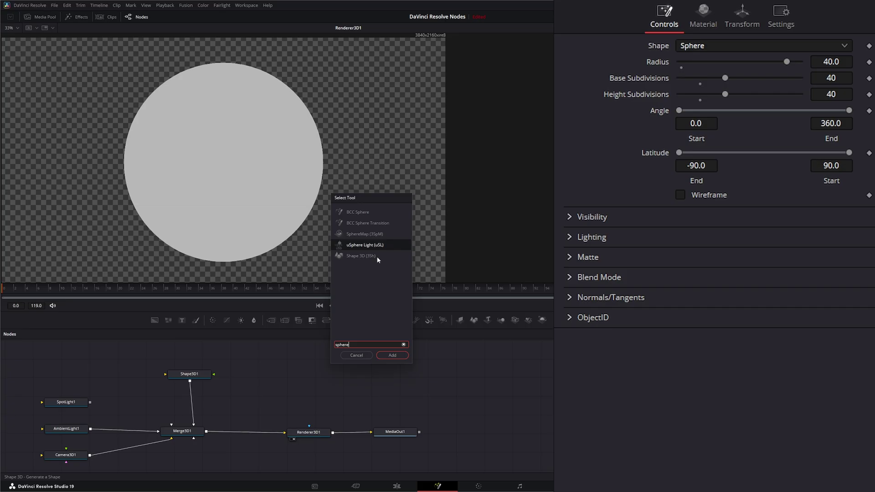
click(359, 234)
click(392, 356)
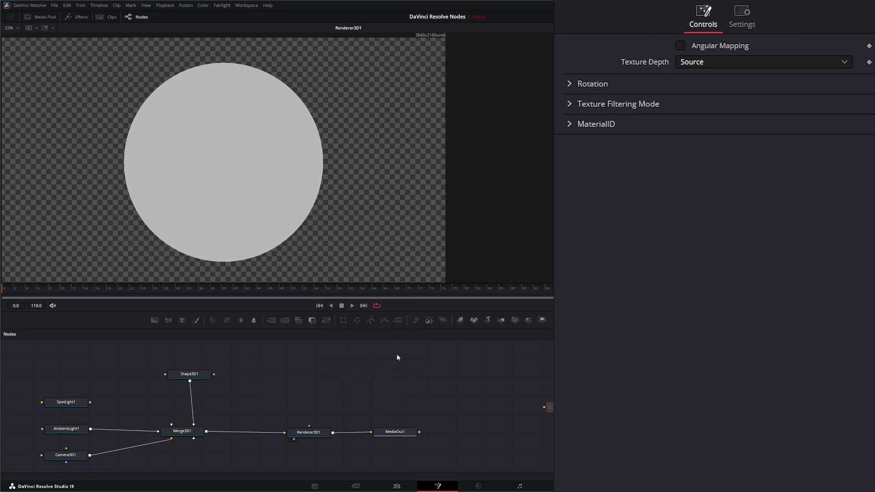
drag(315, 355, 418, 395)
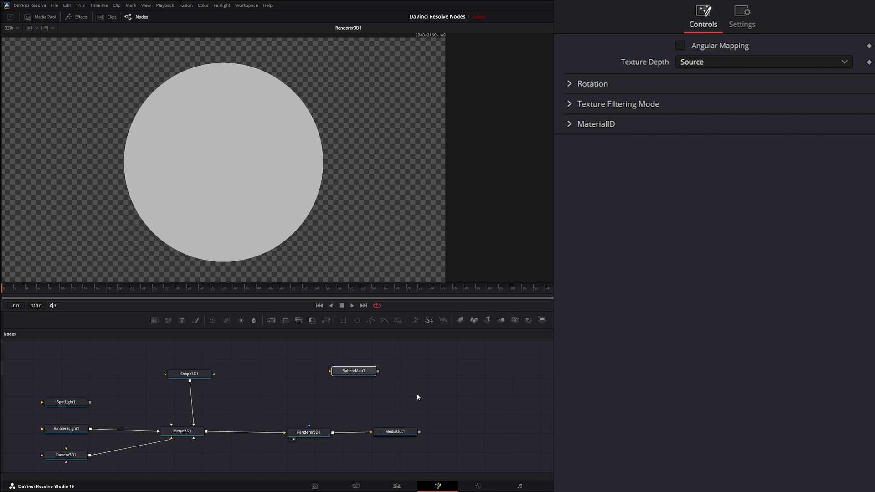
drag(336, 372, 427, 396)
click(383, 370)
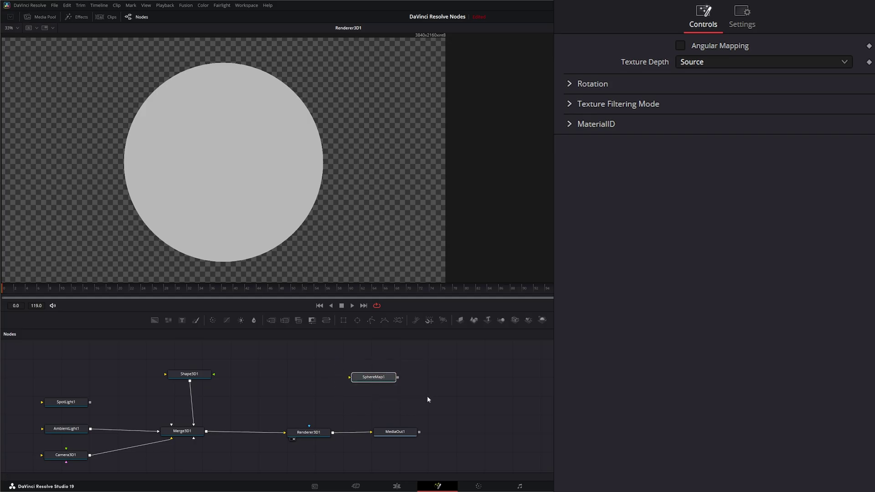
- Add a Reflect node with the 'refl' search and position Reflect1 between Shape3D1 and SphereMap1
click(469, 384)
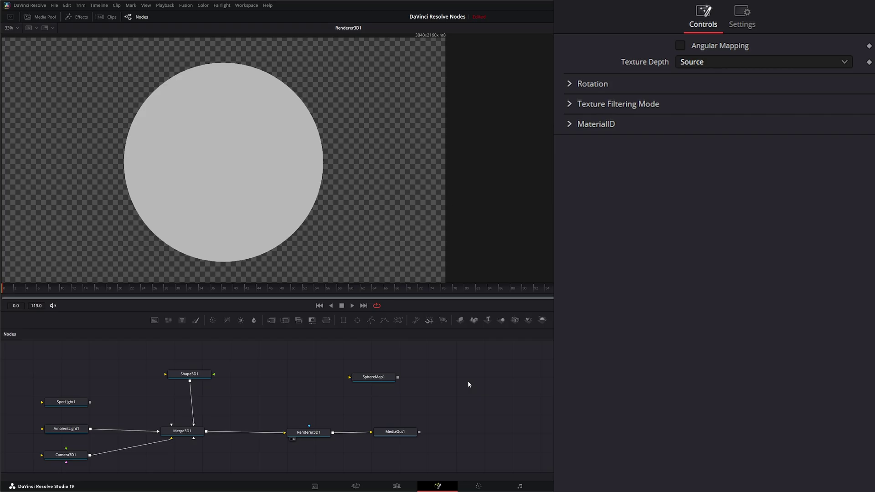
key(shift+space)
text(refl)
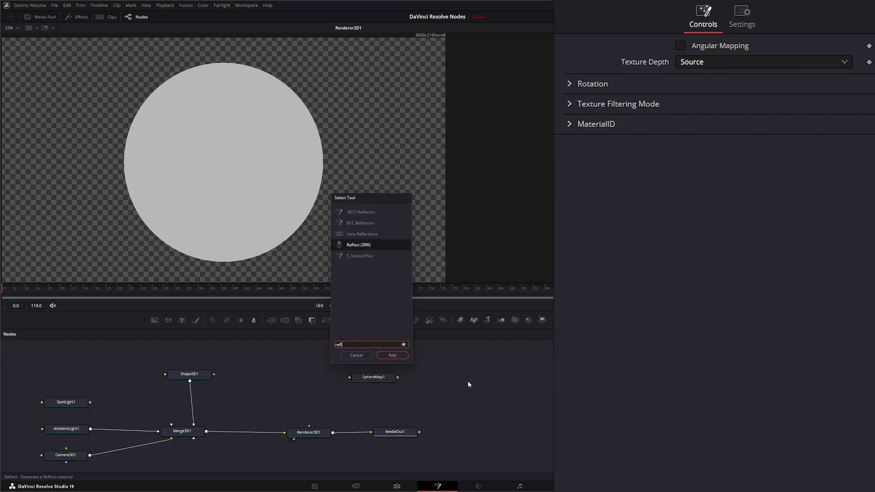
click(392, 355)
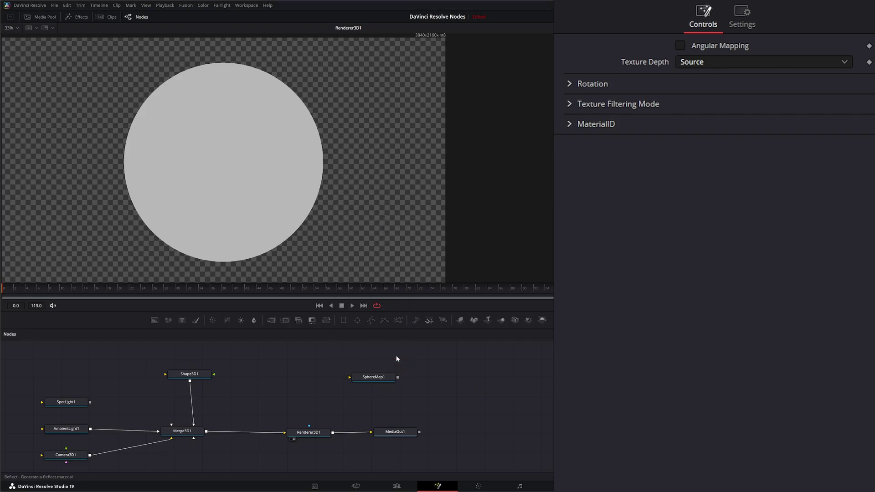
drag(475, 384, 287, 380)
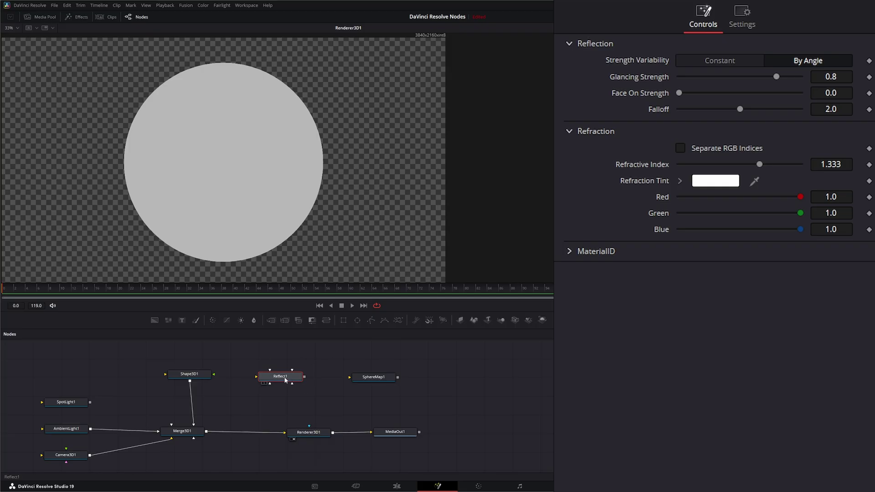
drag(292, 380, 293, 379)
click(378, 380)
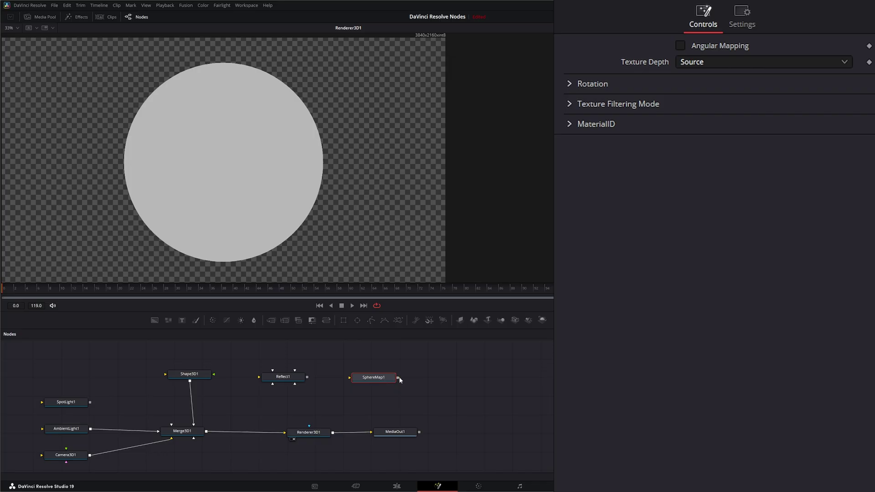
- Connect SphereMap1 to Reflect1's Reflection Color Material, and Reflect1 to Shape3D1's material input
drag(404, 357, 288, 382)
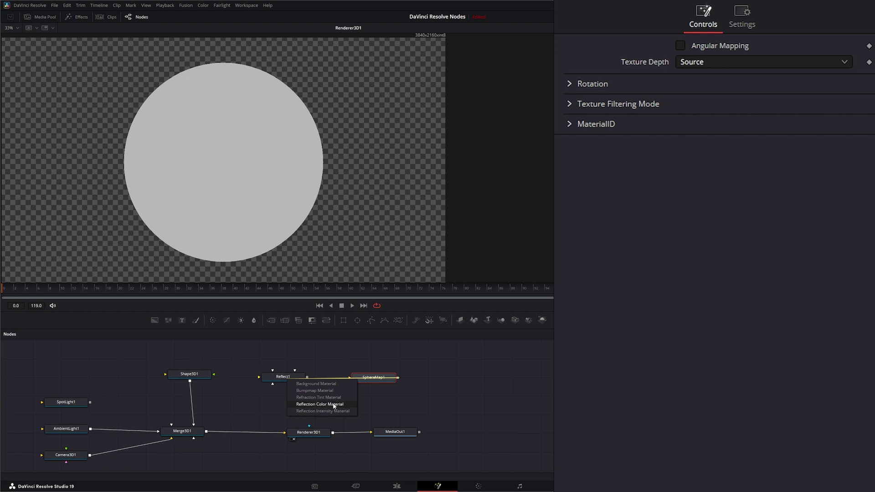
click(321, 404)
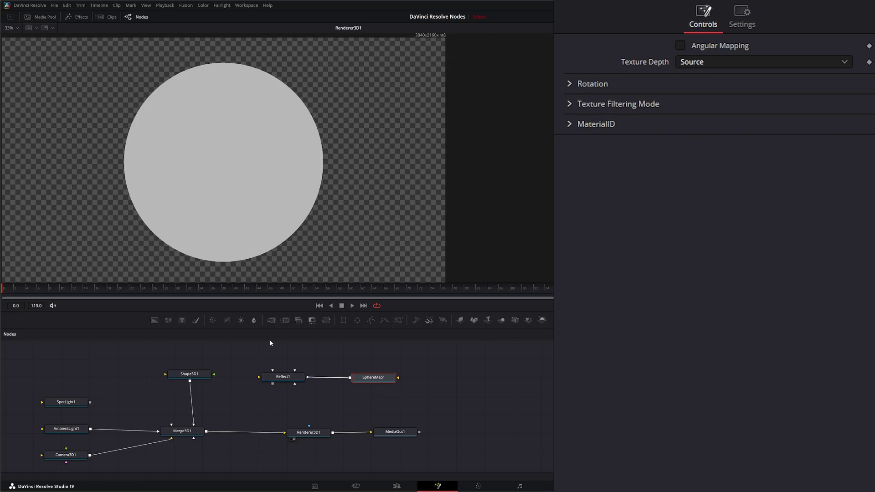
drag(308, 378, 403, 402)
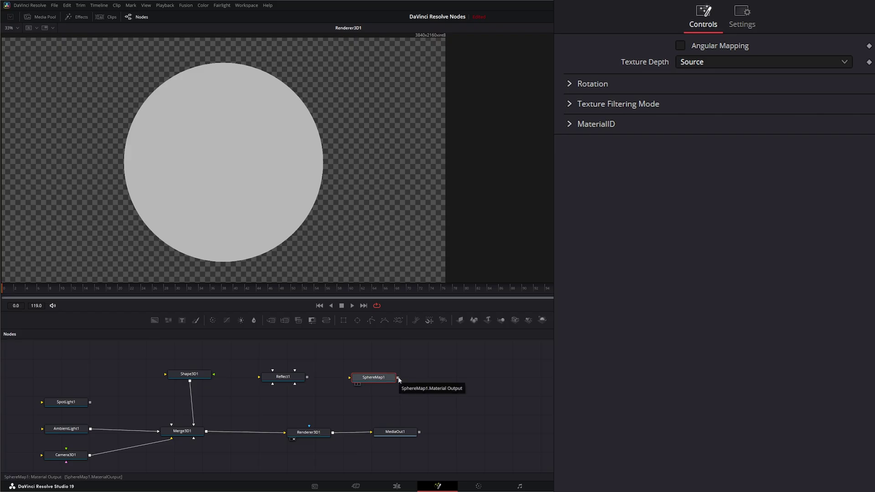
drag(399, 378, 285, 381)
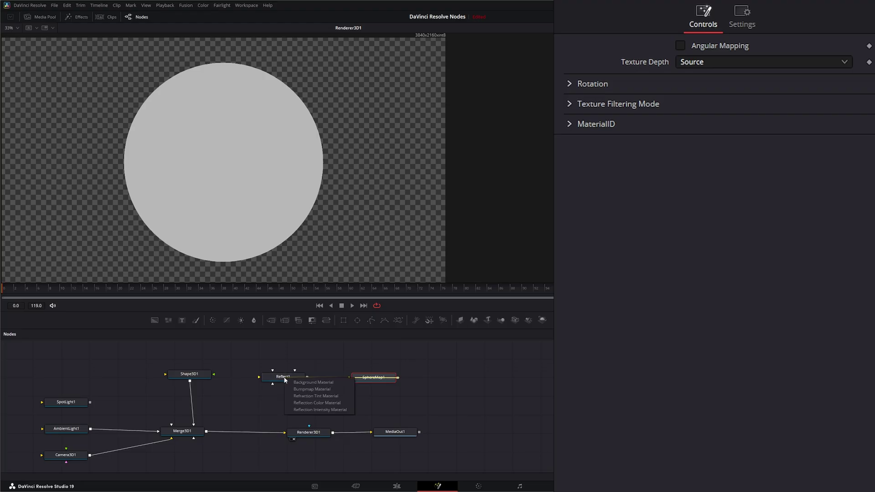
click(319, 403)
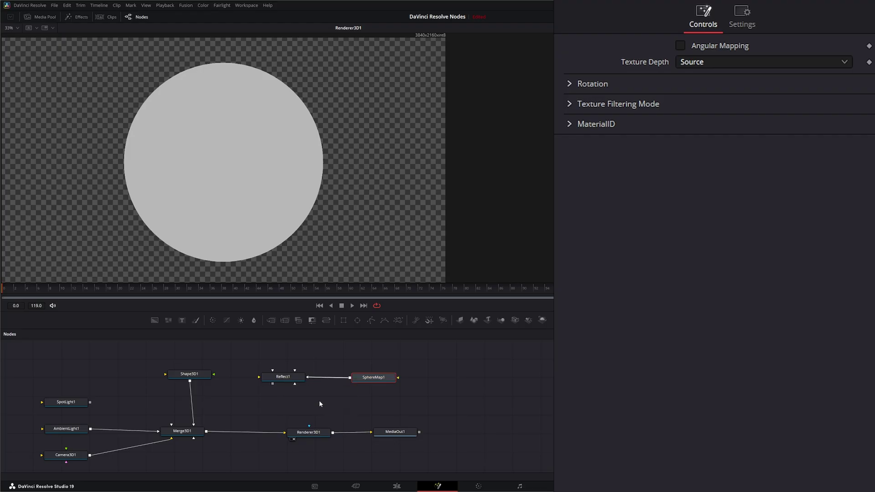
drag(272, 384, 215, 377)
drag(377, 380, 370, 379)
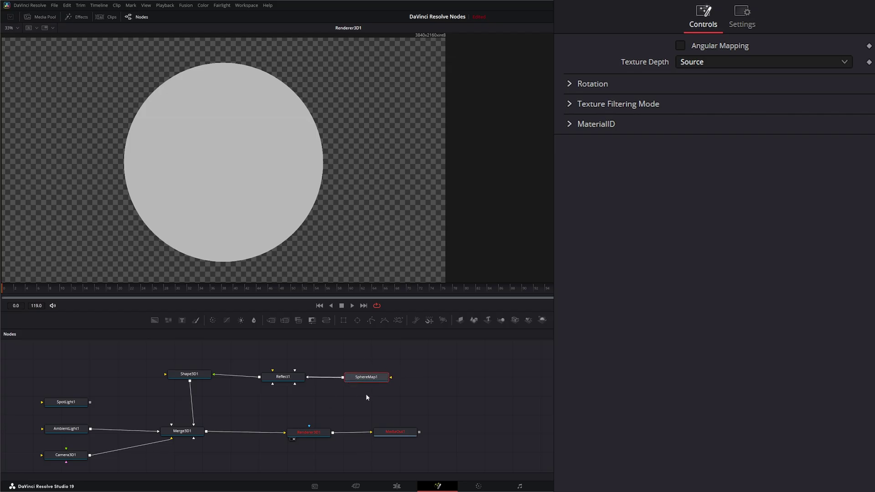
drag(337, 363, 409, 411)
drag(391, 377, 428, 393)
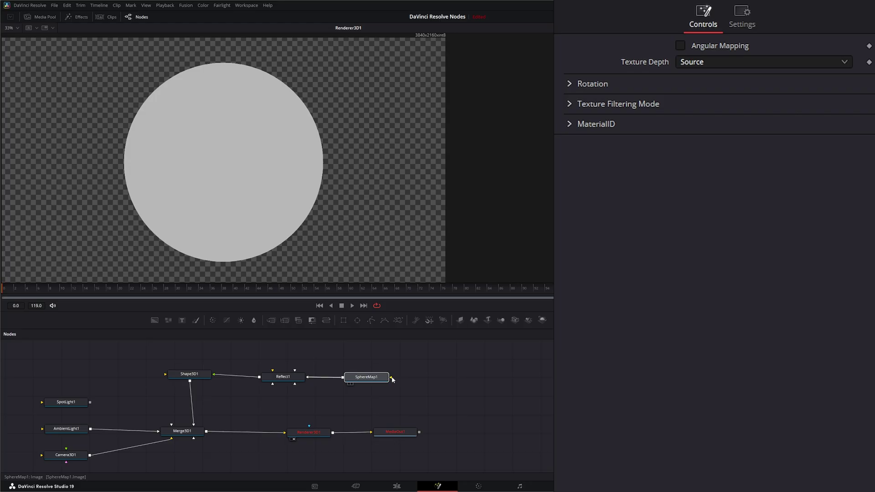
drag(392, 379, 406, 367)
drag(391, 377, 416, 382)
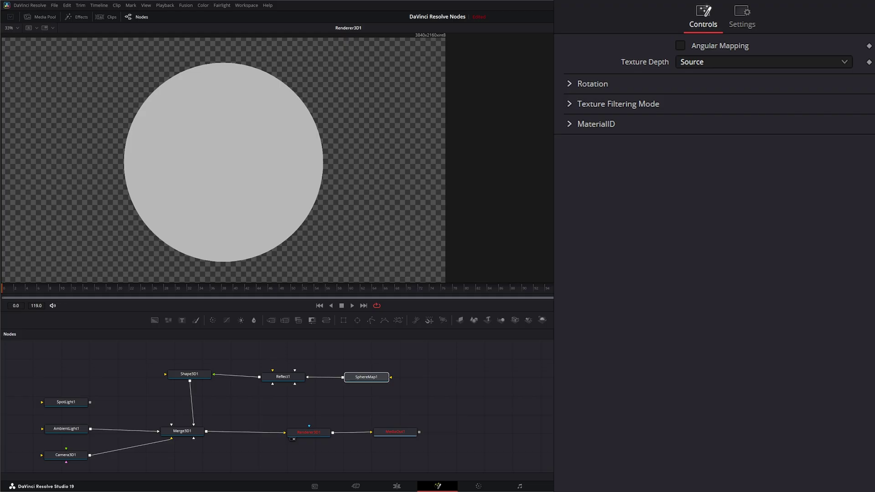
- Bring the red-dress park clip in as MediaIn1 and wire it into SphereMap1
drag(509, 375, 436, 378)
key(1)
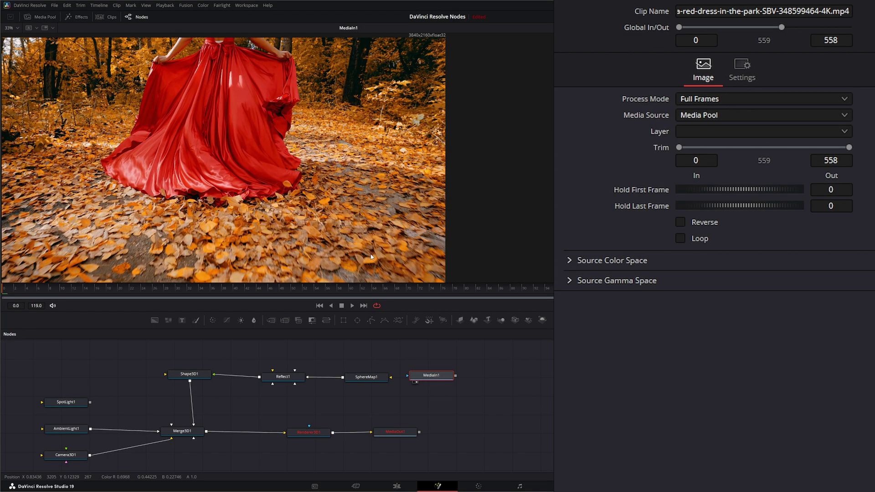
drag(73, 289, 3, 299)
drag(445, 379, 456, 380)
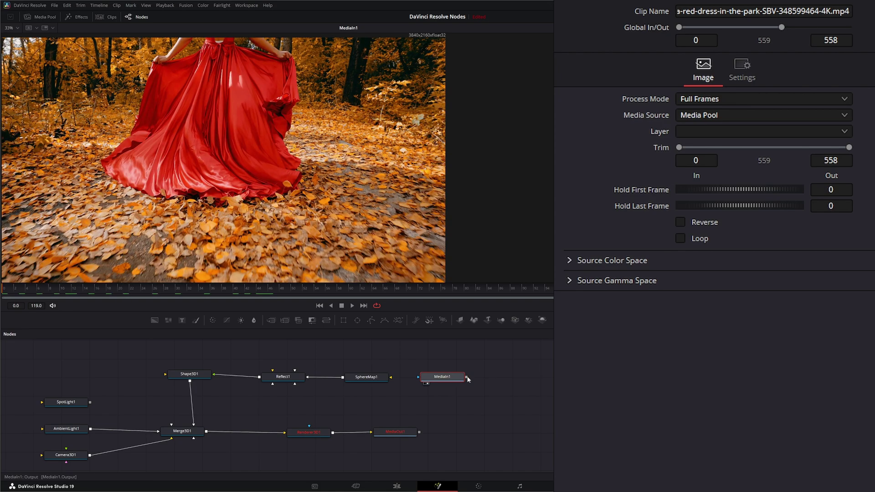
drag(469, 379, 391, 378)
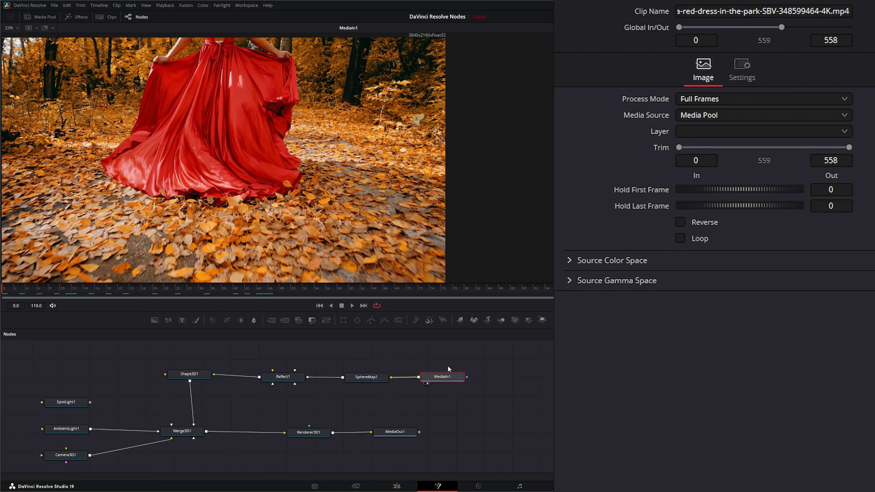
key(1)
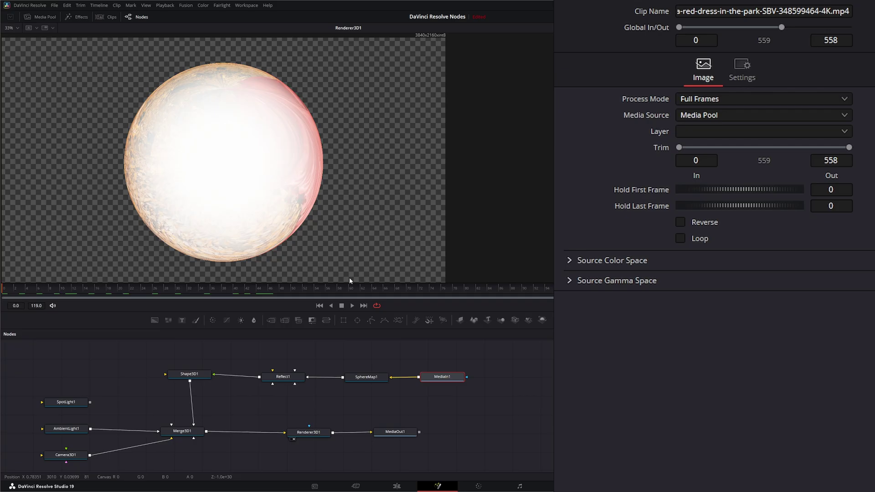
- Set Reflect1's Strength Variability to Constant
click(283, 377)
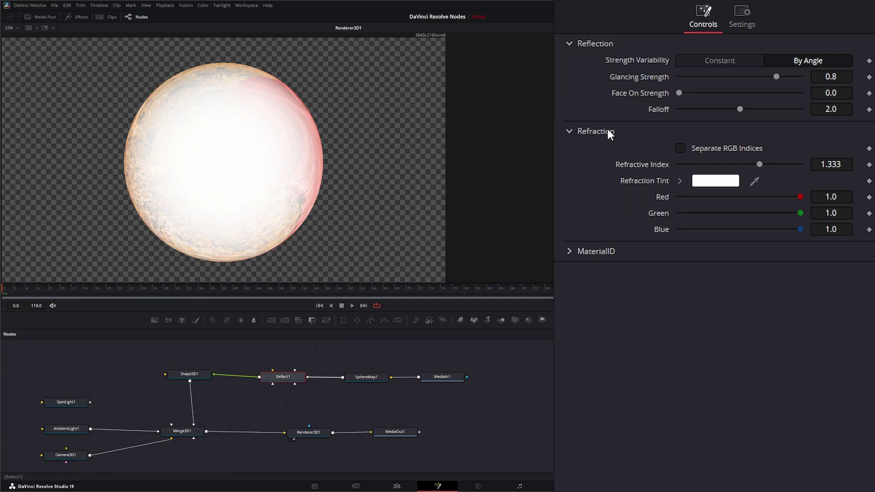
click(721, 61)
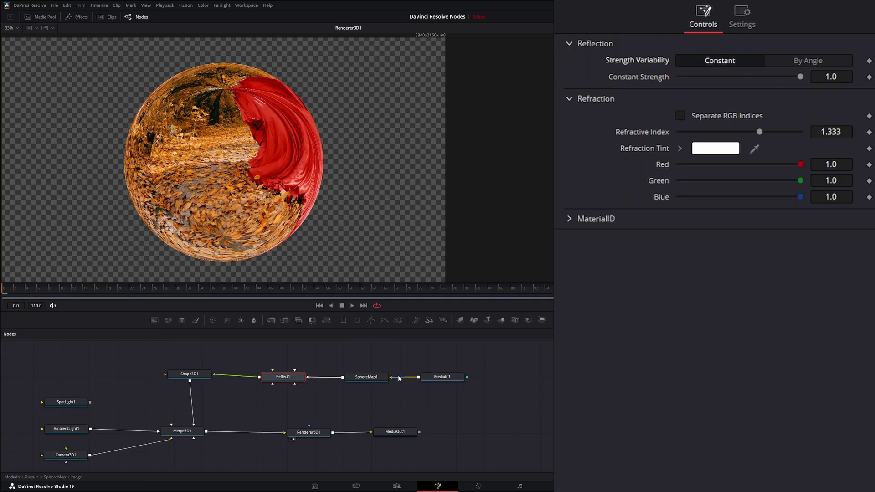
click(369, 378)
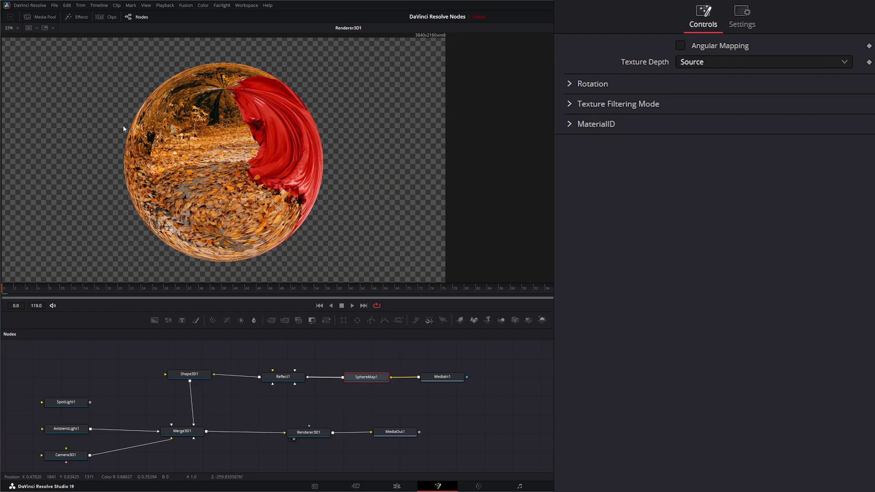
- Disconnect MediaIn1 and connect the JapanKabuchiko_4K_hdri_sphere.exr as MediaIn2 into SphereMap1
drag(447, 377, 454, 369)
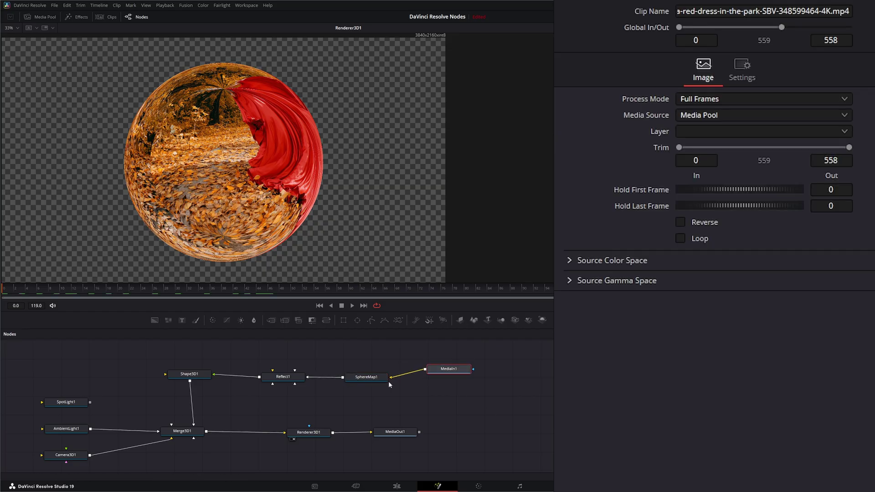
drag(390, 377, 411, 352)
drag(551, 333, 458, 394)
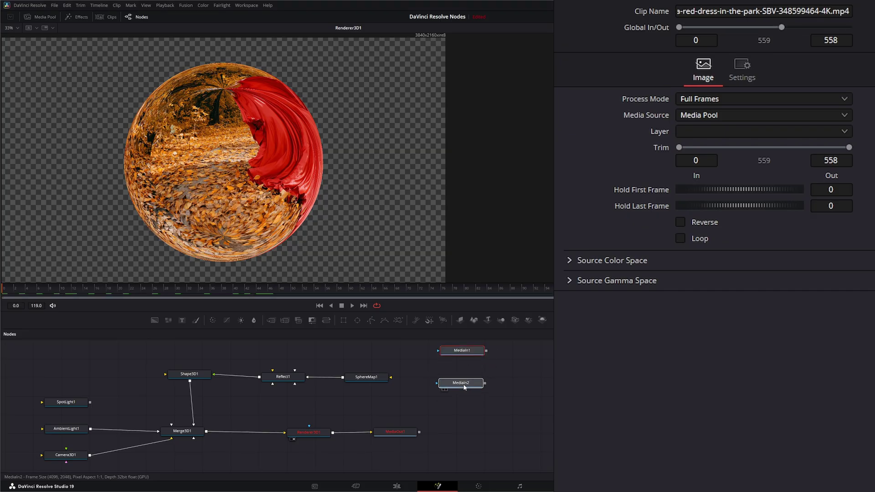
click(481, 386)
drag(485, 384, 391, 378)
drag(463, 388, 499, 379)
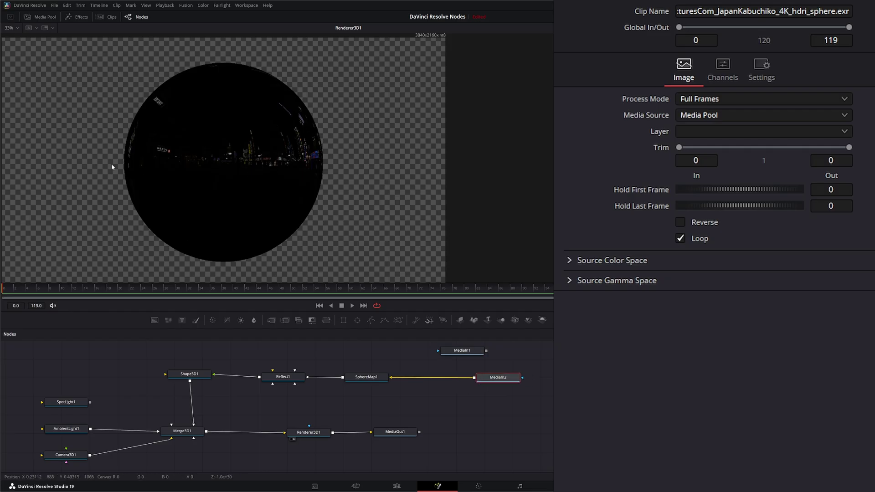
mouse_move(502, 379)
mouse_down()
mouse_move(422, 379)
mouse_move(501, 378)
mouse_up()
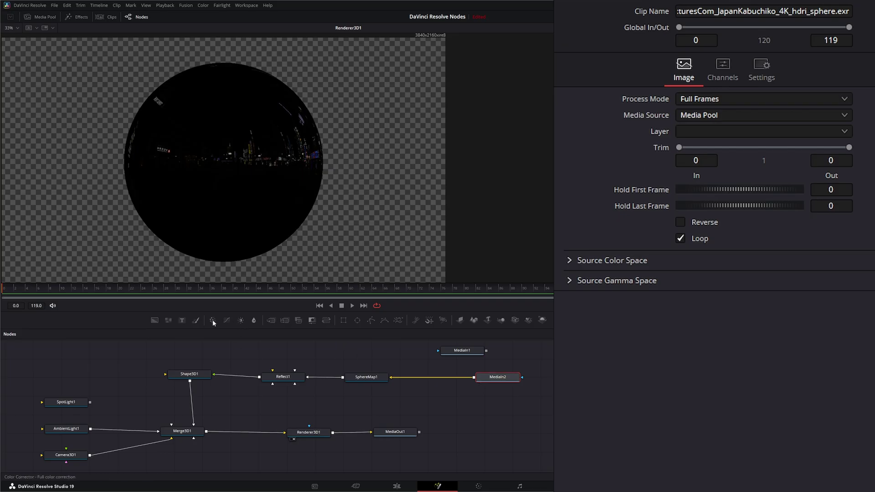
- Insert a Color Corrector with Gamma 3.0 and Gain about 3, then connect the PineForest HDRI
drag(212, 320, 442, 383)
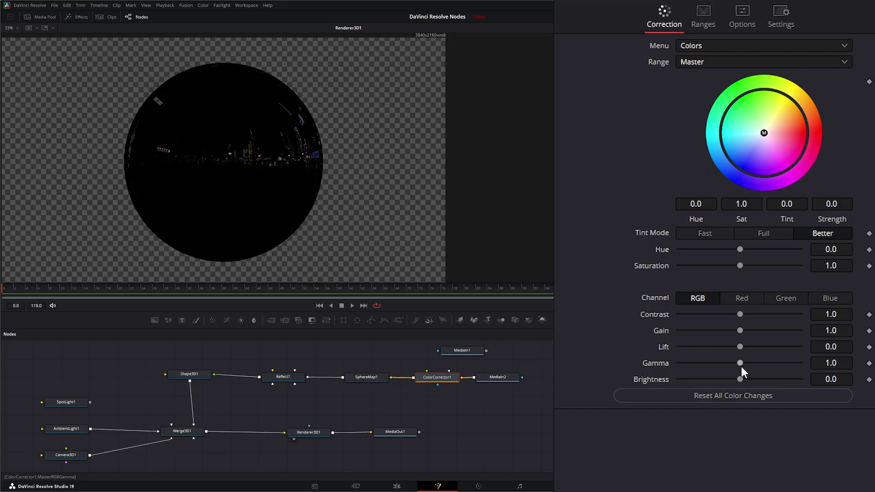
drag(740, 363, 800, 363)
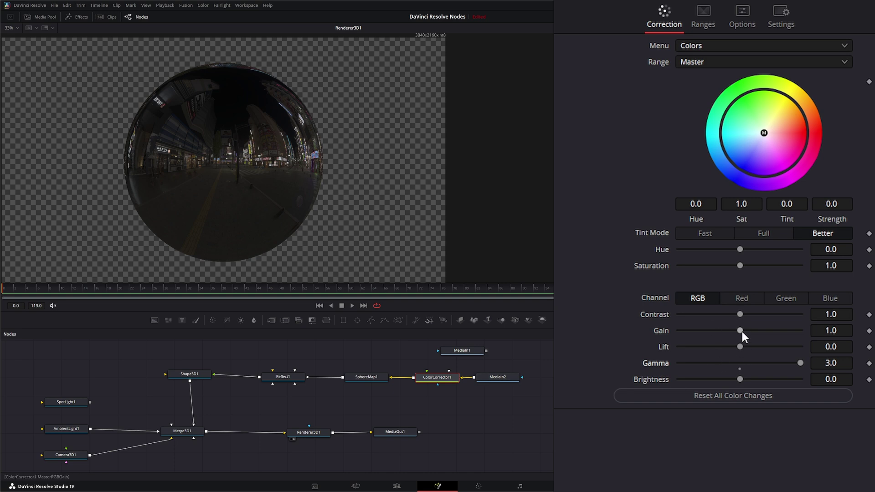
drag(742, 331, 772, 331)
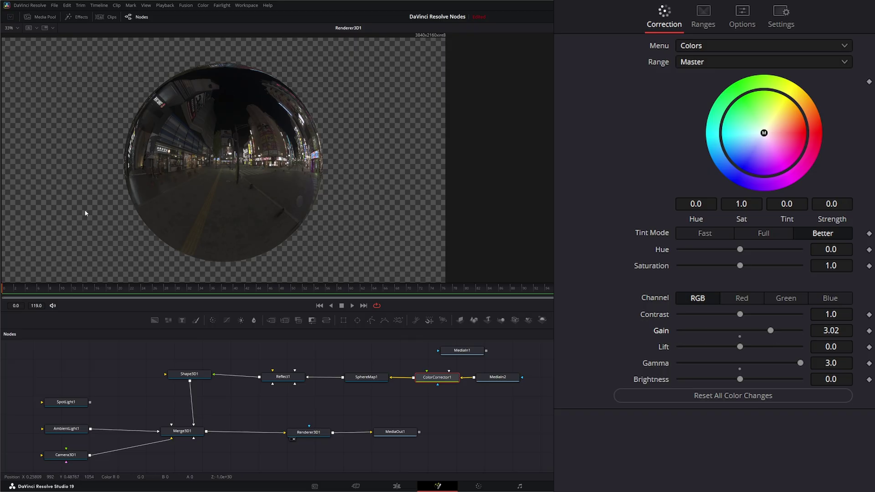
drag(874, 388, 390, 379)
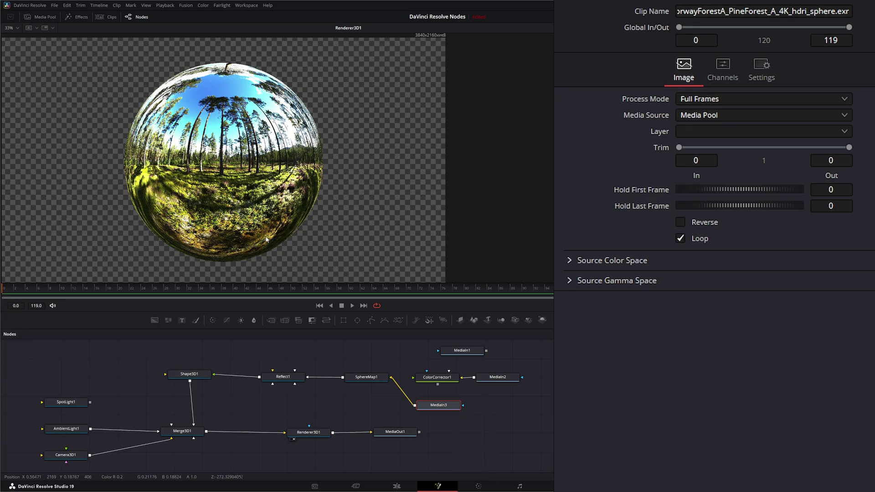
- Select SphereMap1 and tick Angular Mapping in the Inspector
drag(339, 351, 388, 397)
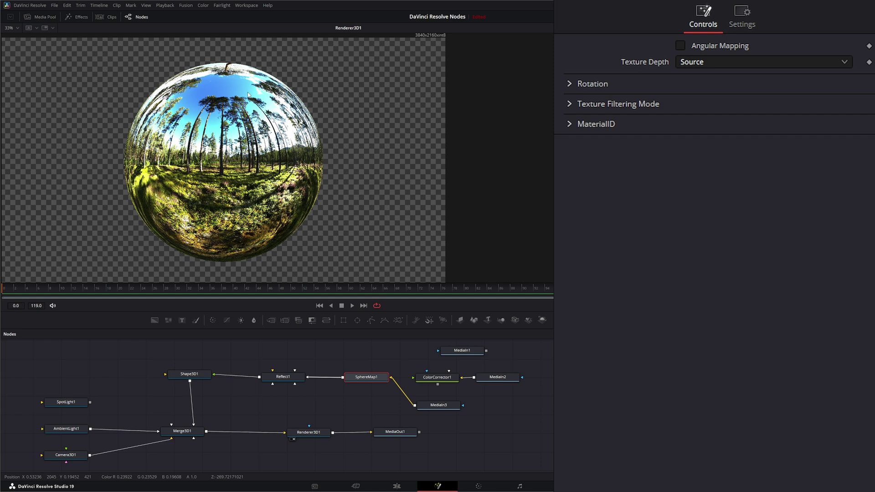
click(681, 45)
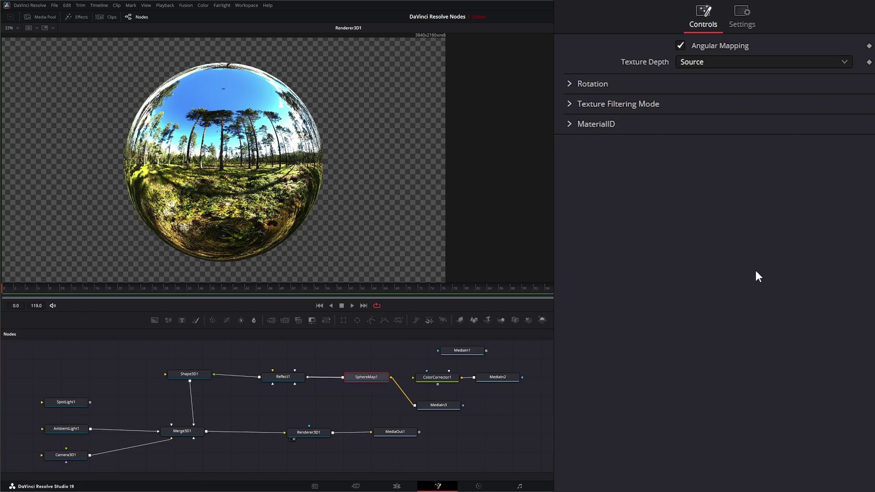
- Untick Angular Mapping and leave Texture Depth at Source
click(680, 46)
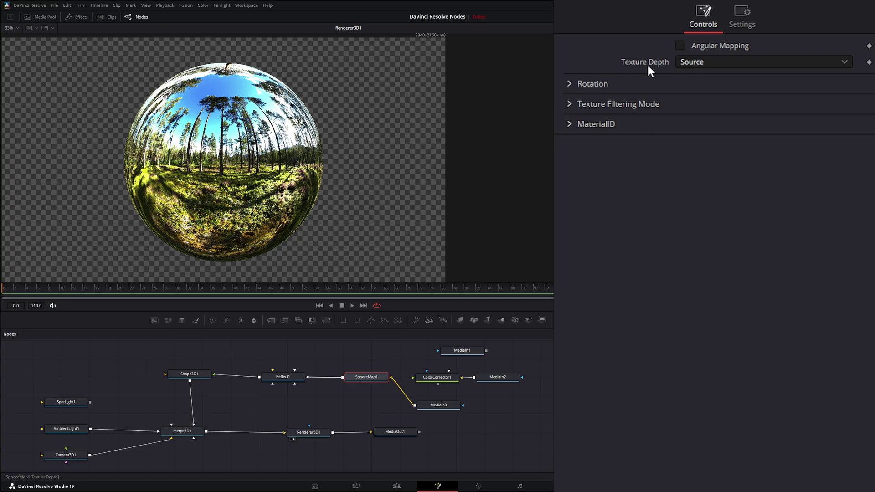
click(702, 64)
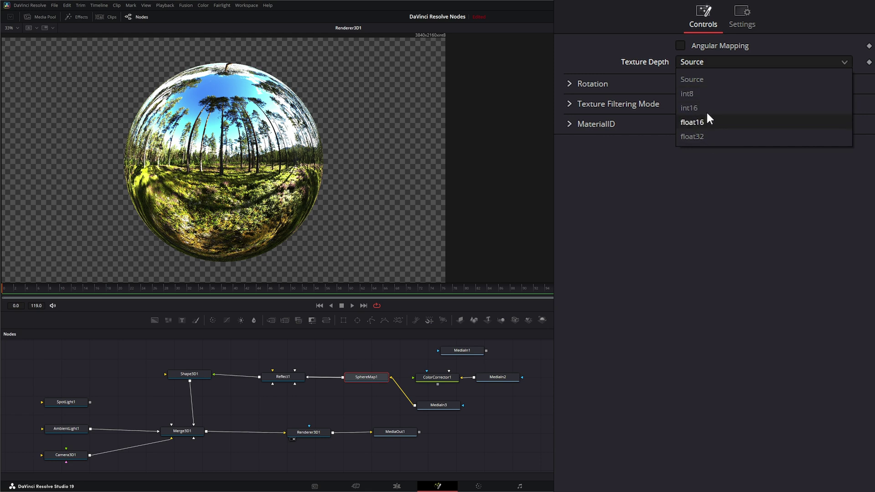
click(707, 218)
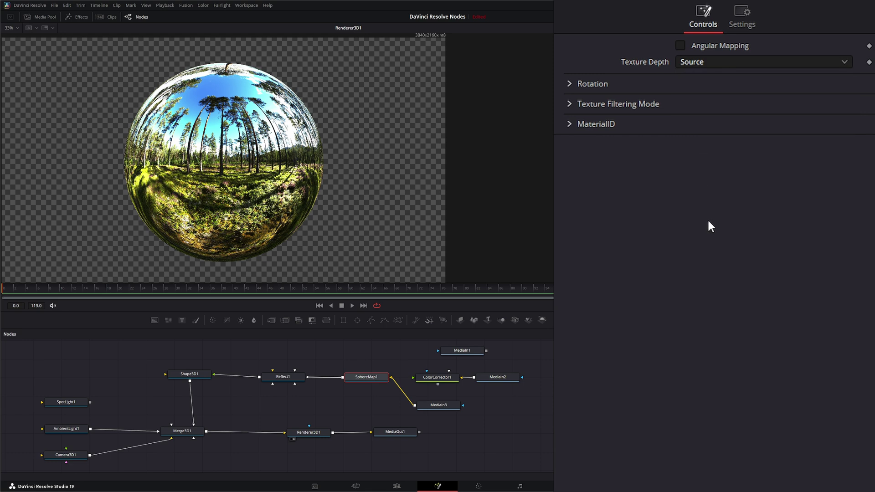
- Try spinning SphereMap1's X rotation, then reset the Rotation values to zero
click(574, 84)
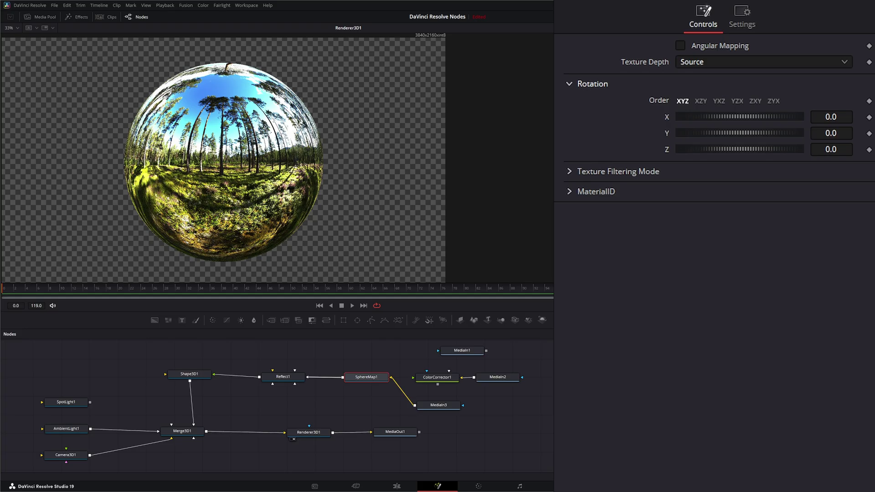
drag(714, 119, 679, 146)
double_click(667, 131)
double_click(660, 149)
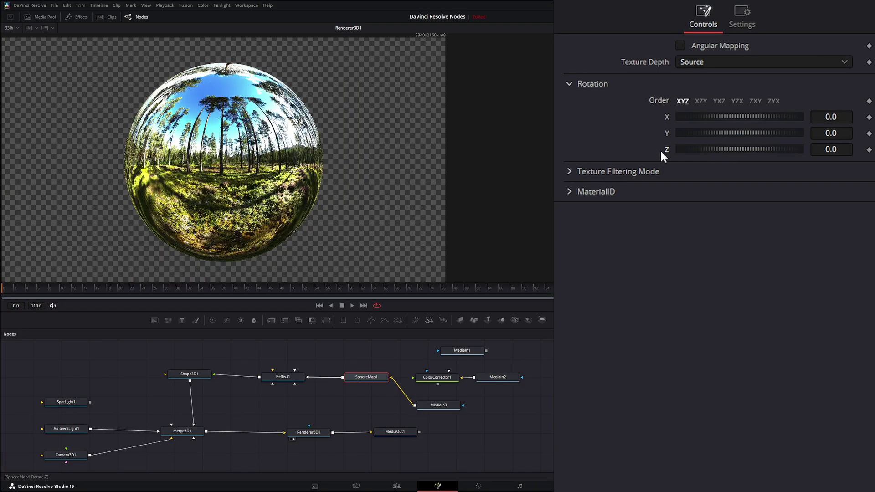
click(569, 84)
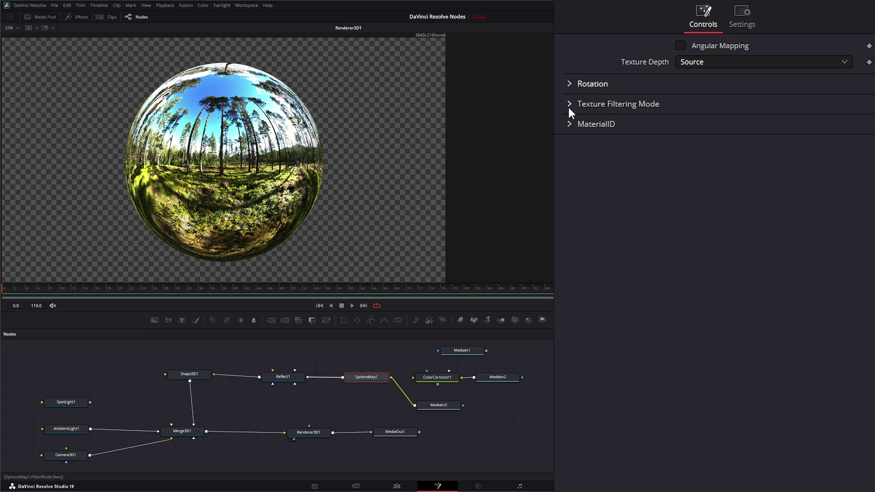
- Check the Texture Filtering Mode options, leaving OpenGL LowQ at Bilinear
click(569, 104)
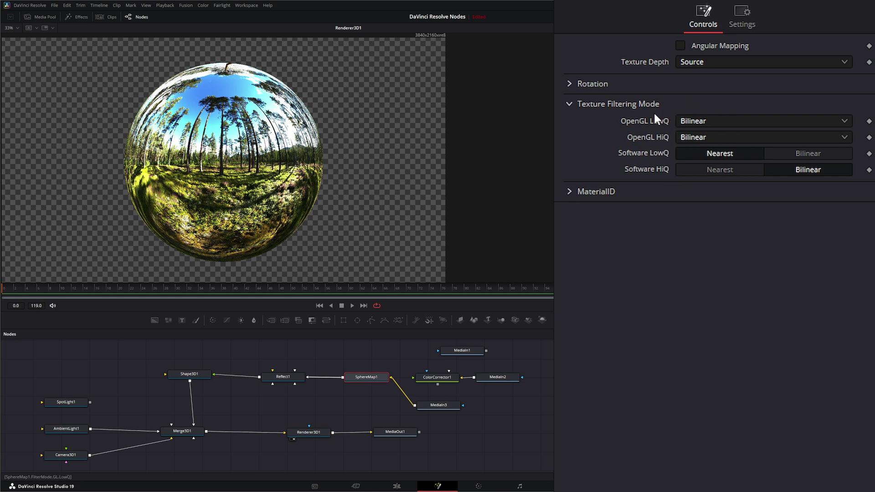
click(708, 120)
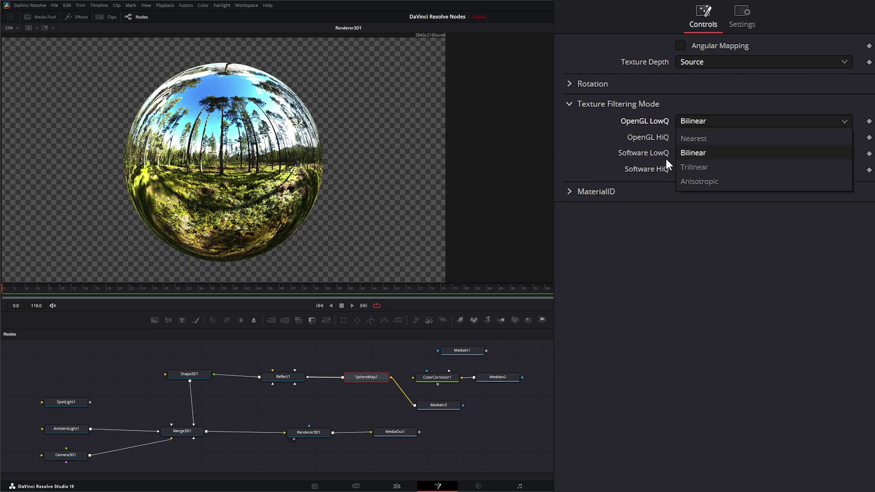
click(634, 259)
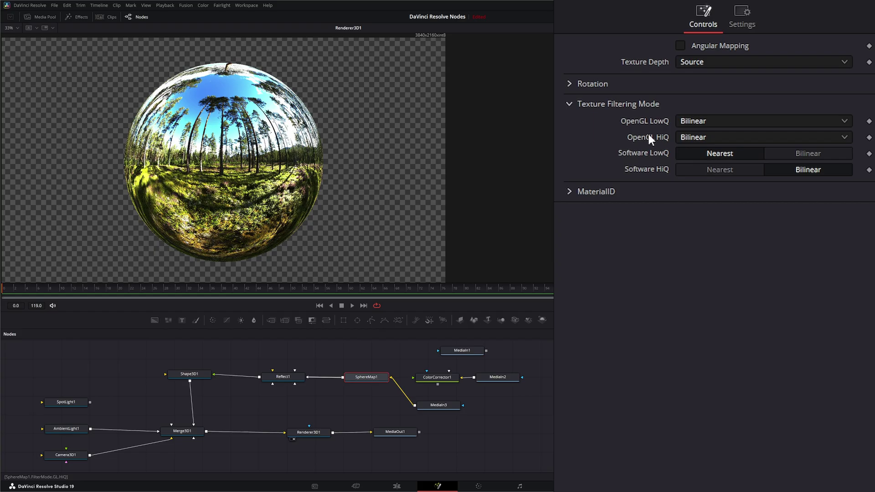
- Switch to the Hardware Renderer and try Trilinear OpenGL LowQ filtering, reverting it to Bilinear
click(309, 432)
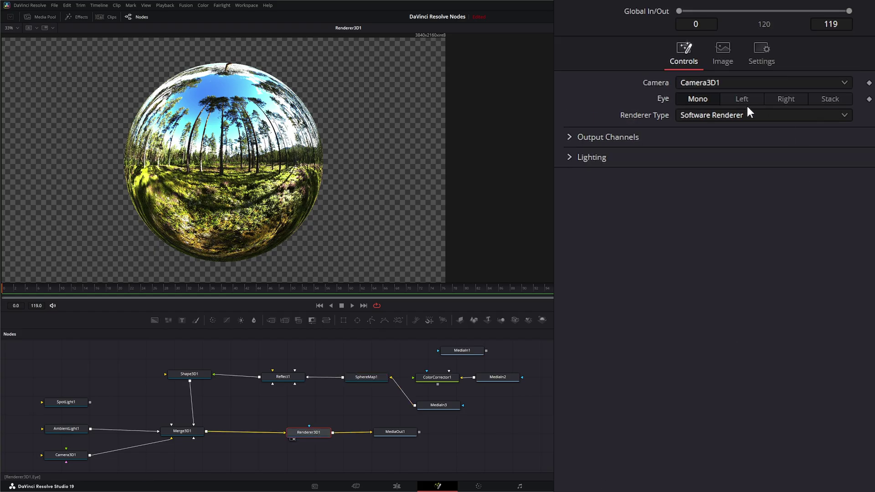
click(719, 116)
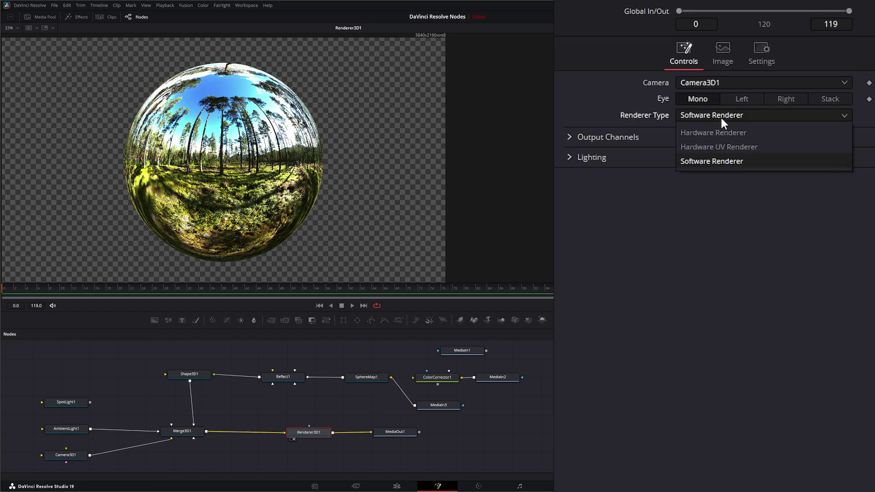
click(753, 133)
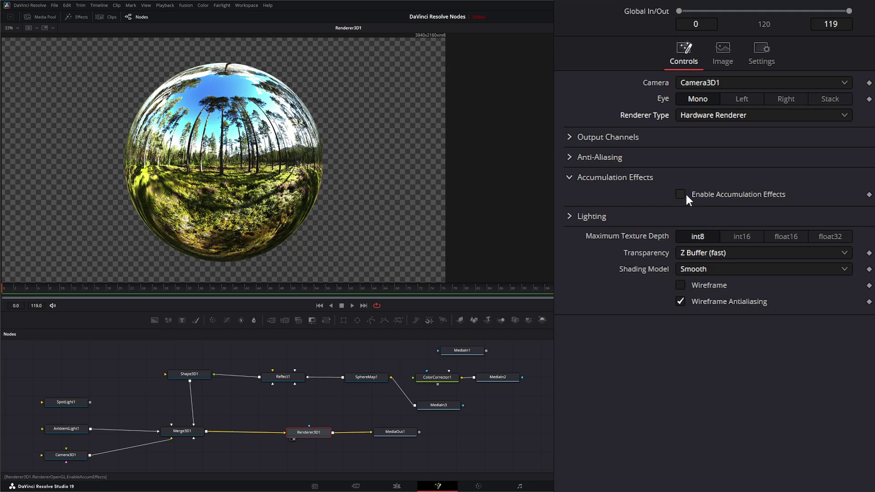
click(366, 377)
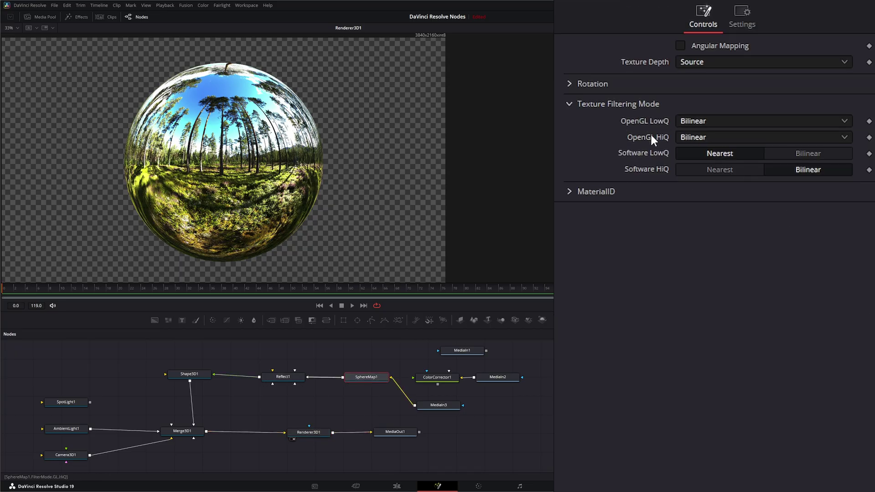
click(709, 122)
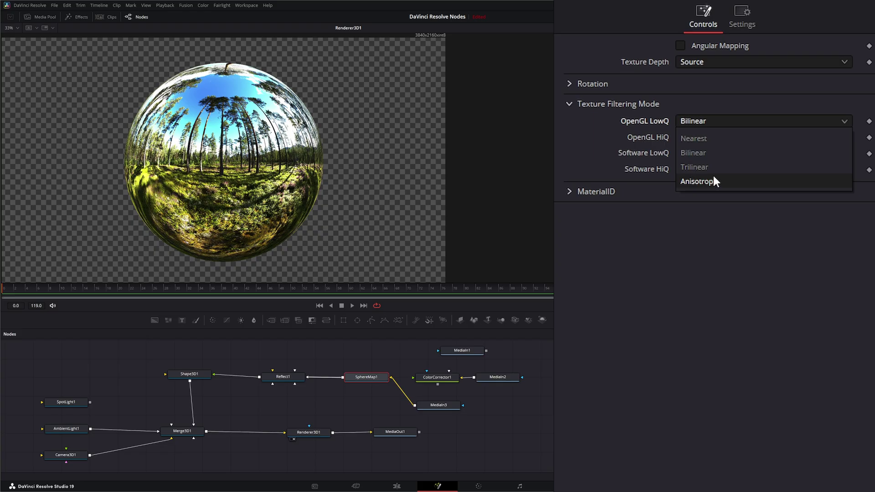
click(715, 167)
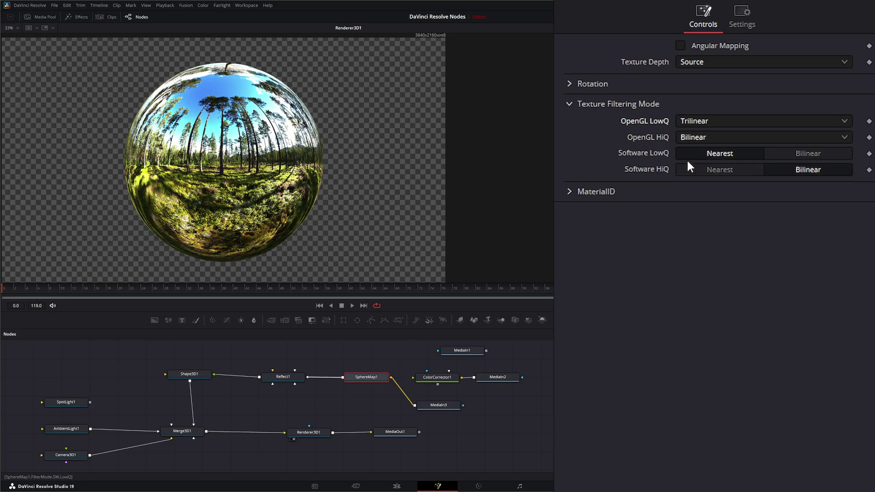
click(712, 122)
click(705, 152)
- Switch the renderer back to the Software Renderer
click(309, 433)
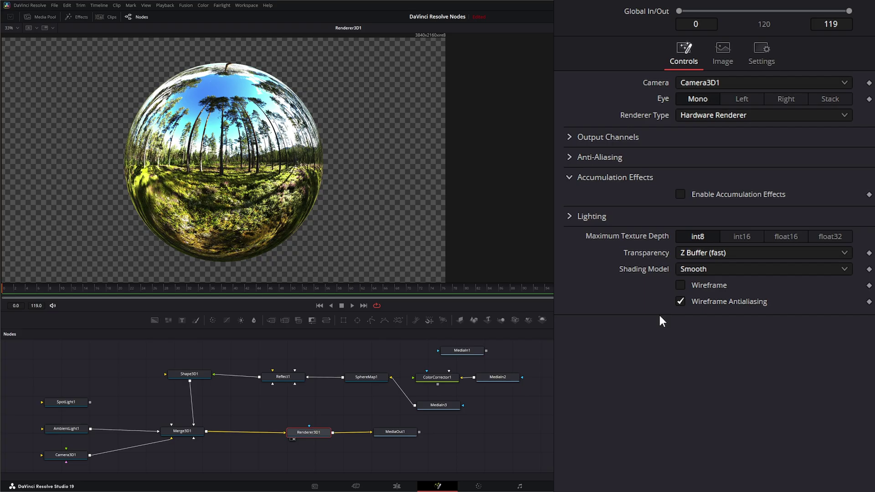
click(709, 120)
click(729, 161)
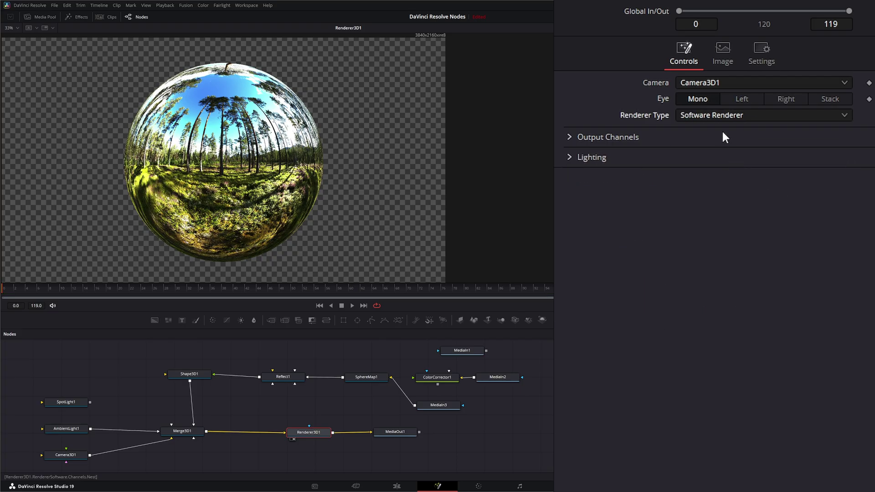
- Adjust SphereMap1's Material ID setting
click(366, 377)
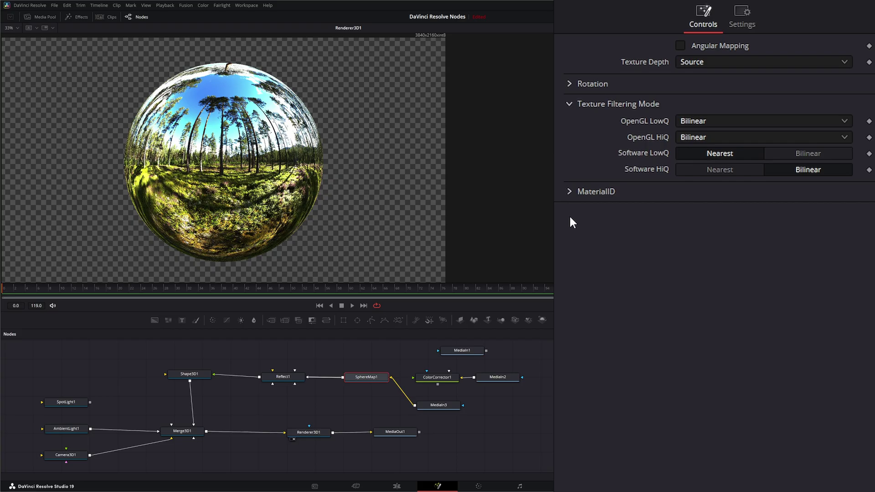
click(569, 191)
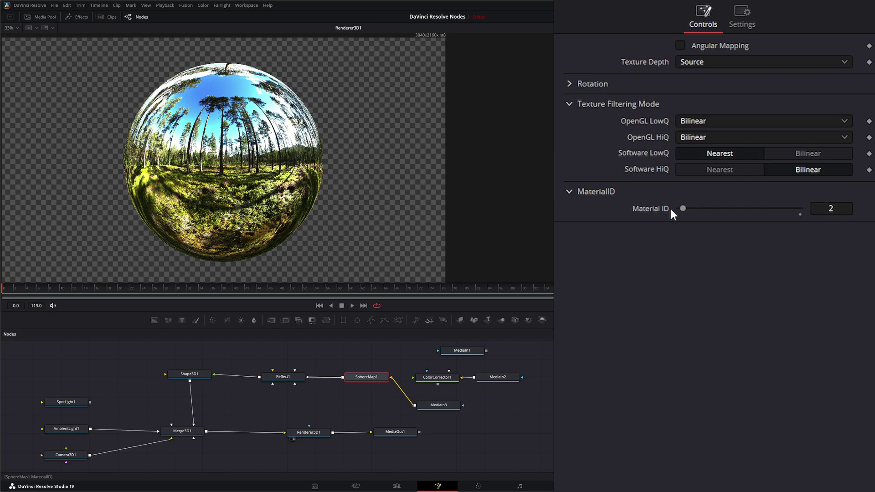
drag(684, 211, 717, 211)
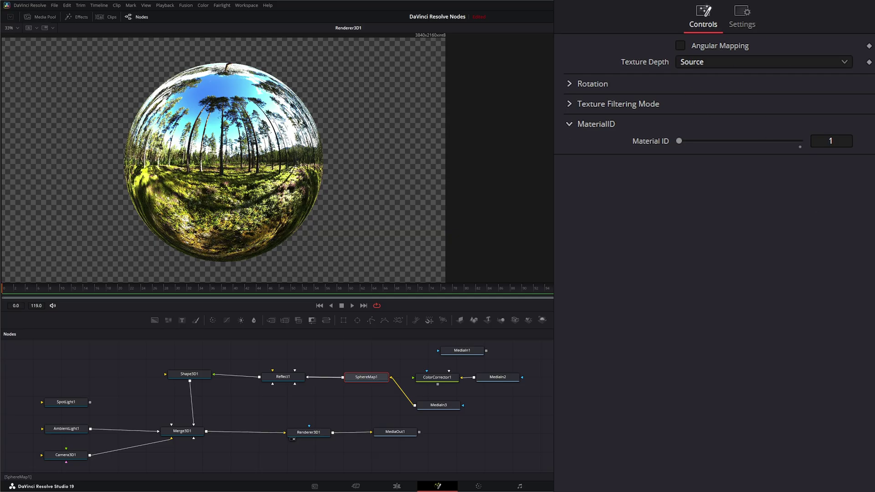
- Move ColorCorrector1, MediaIn1 and MediaIn2 aside, away from the active node chain
drag(355, 346, 378, 404)
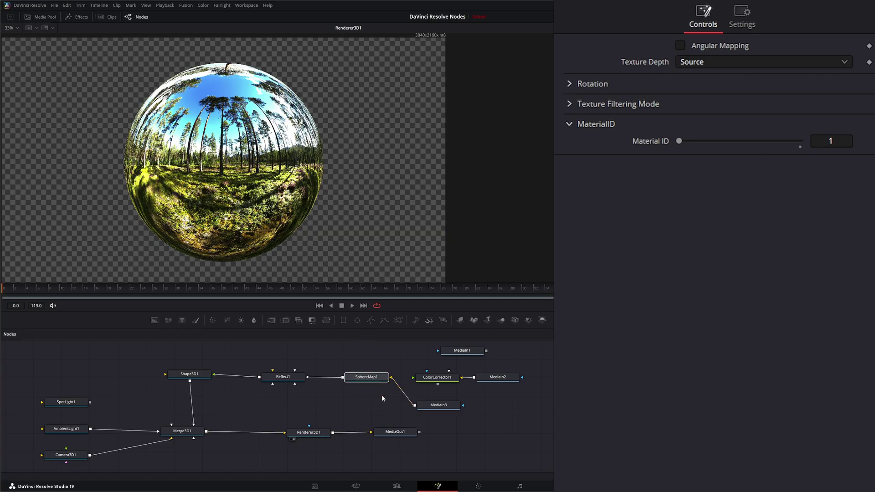
drag(461, 391, 524, 346)
drag(452, 378, 553, 378)
click(438, 405)
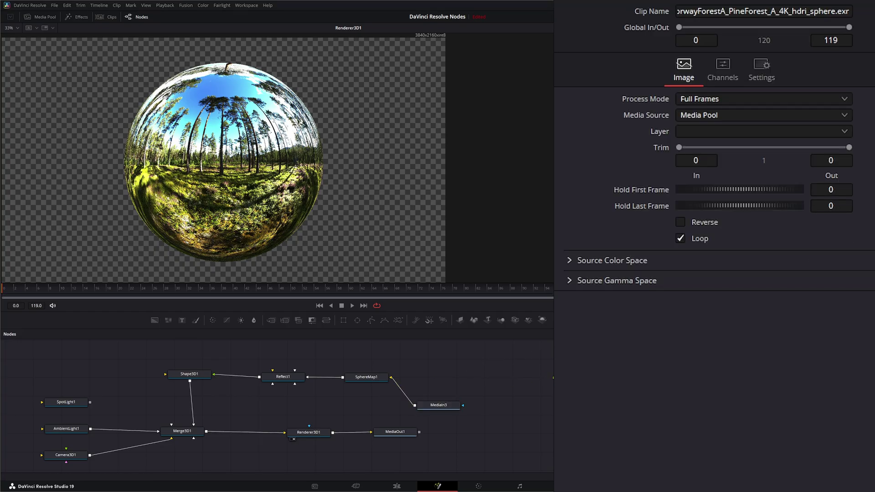
- Connect the 360 street clip as MediaIn4 into SphereMap1 and stop playback
drag(474, 405, 392, 379)
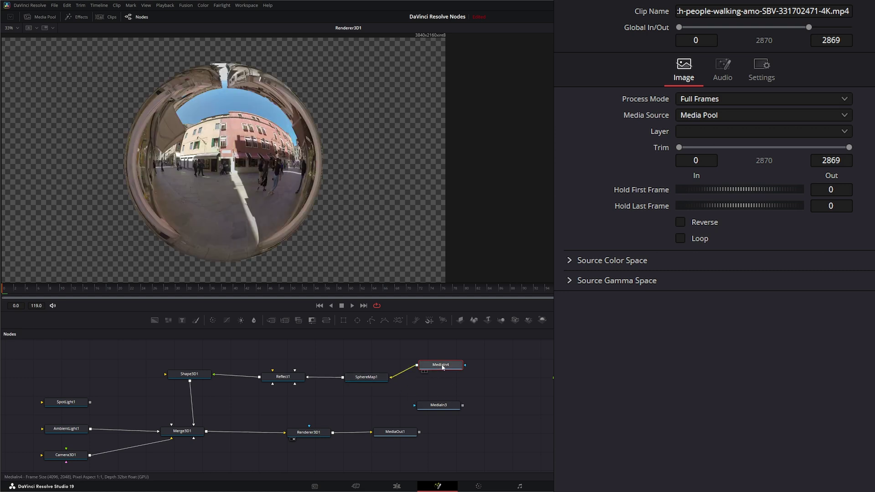
mouse_move(441, 366)
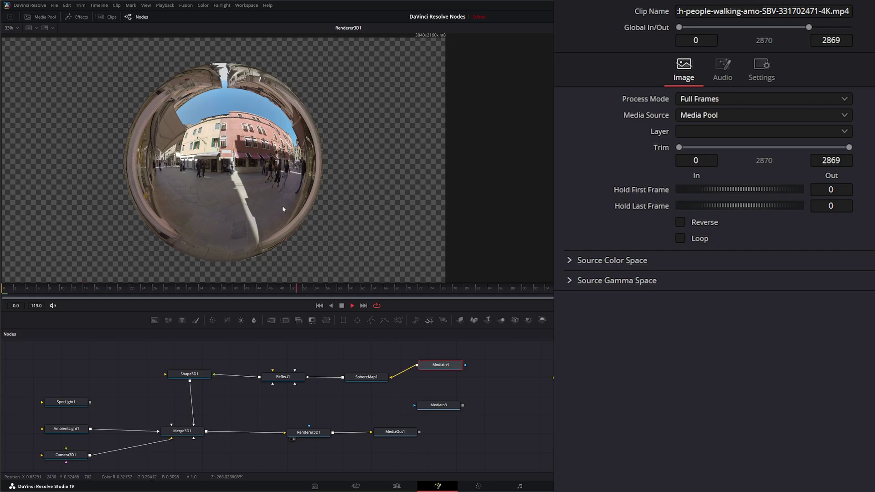
click(342, 307)
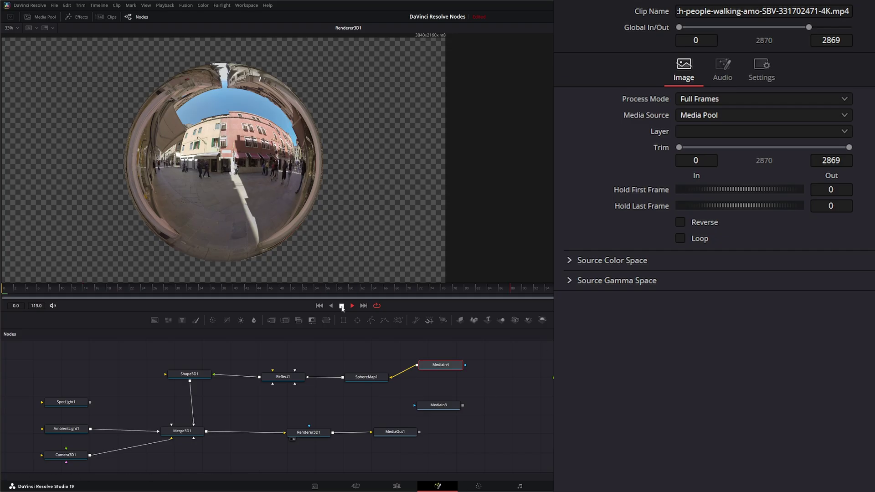
- Set SphereMap1's Y rotation to 318.2
click(365, 379)
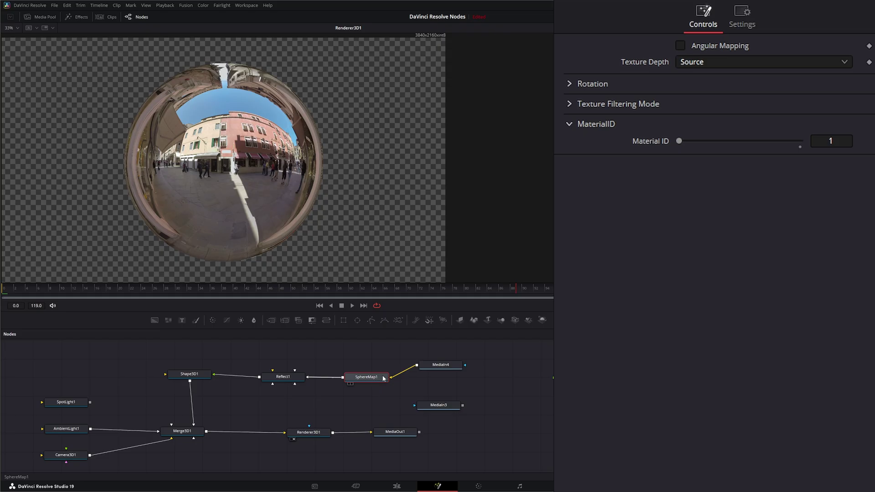
click(572, 85)
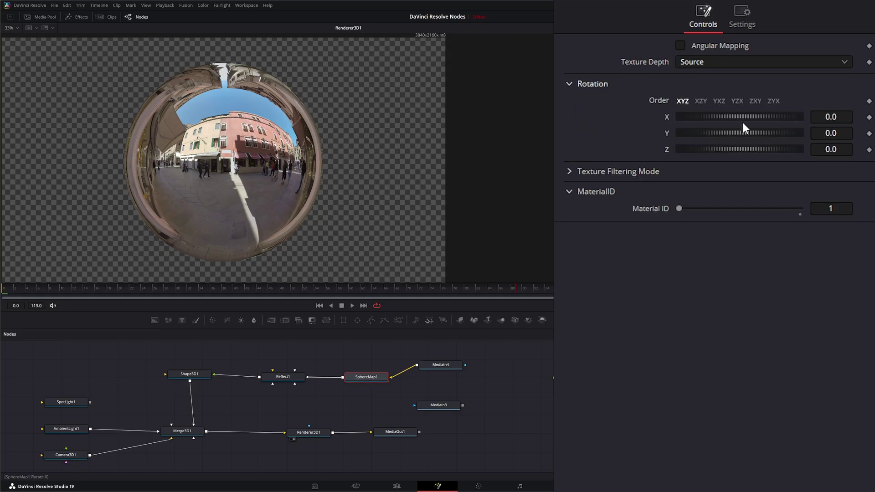
drag(744, 134, 857, 133)
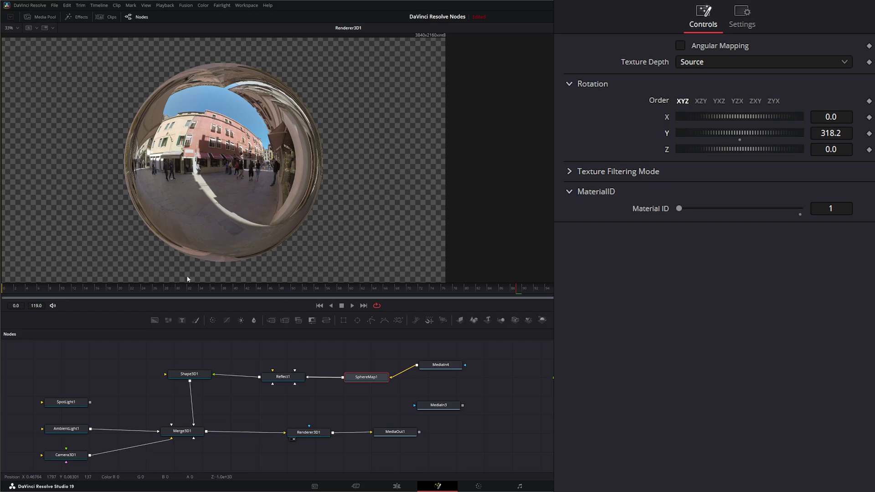
- Move Shape3D1's sphere back to the origin by resetting its Translation Z to 0
click(196, 373)
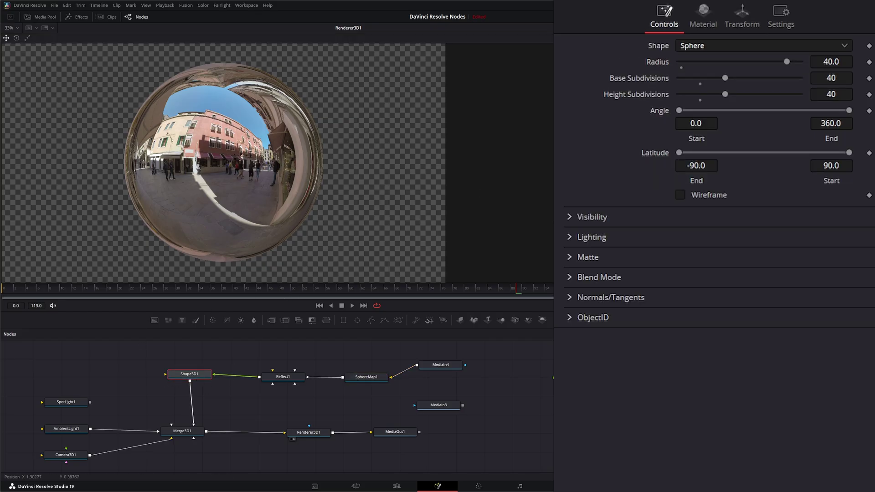
click(734, 21)
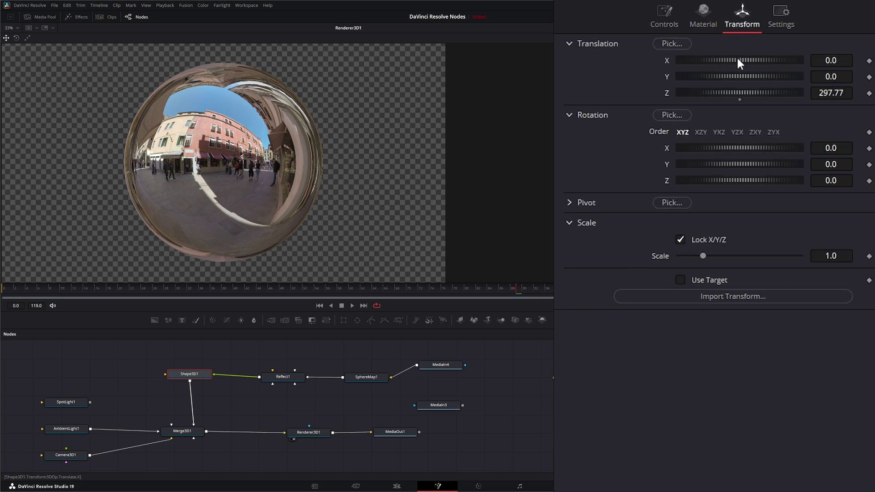
double_click(668, 91)
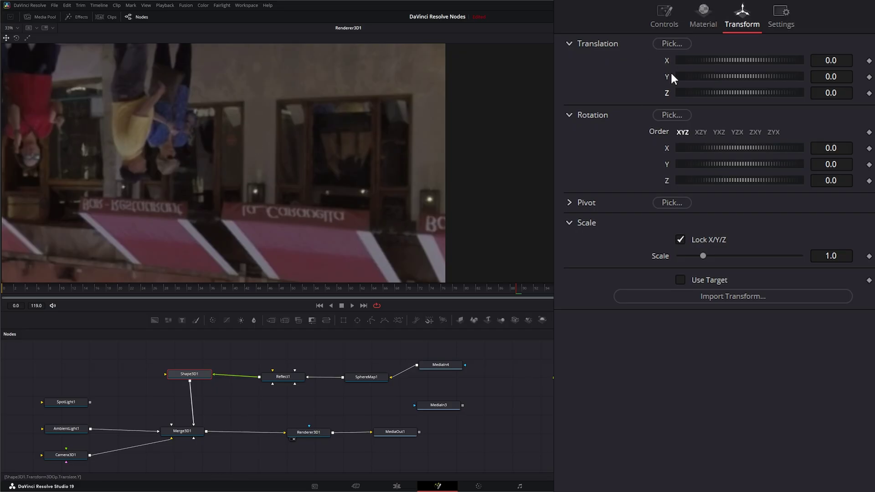
- Set the sphere radius to 400 and load the Merge3D1 scene into the viewer
click(663, 14)
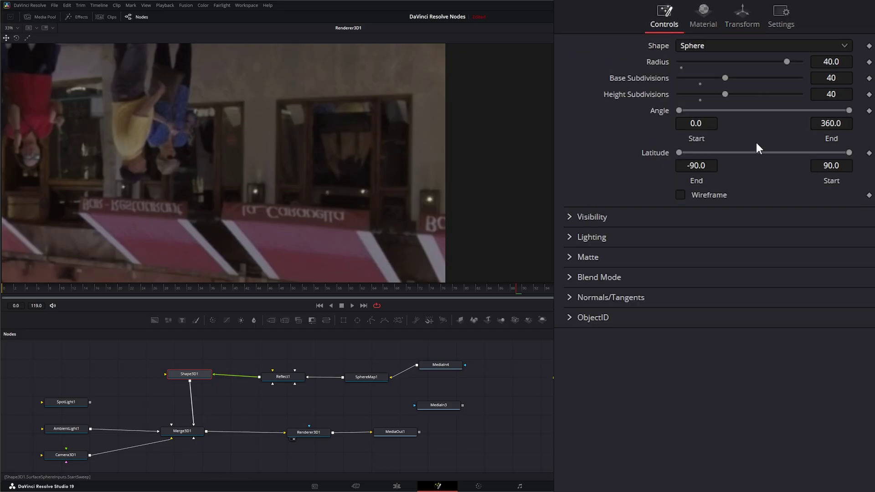
click(817, 65)
text(400)
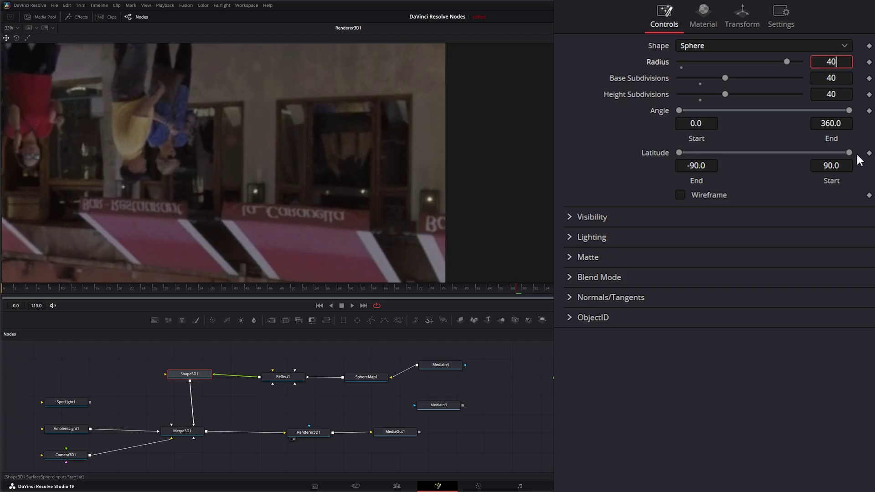
key(Tab)
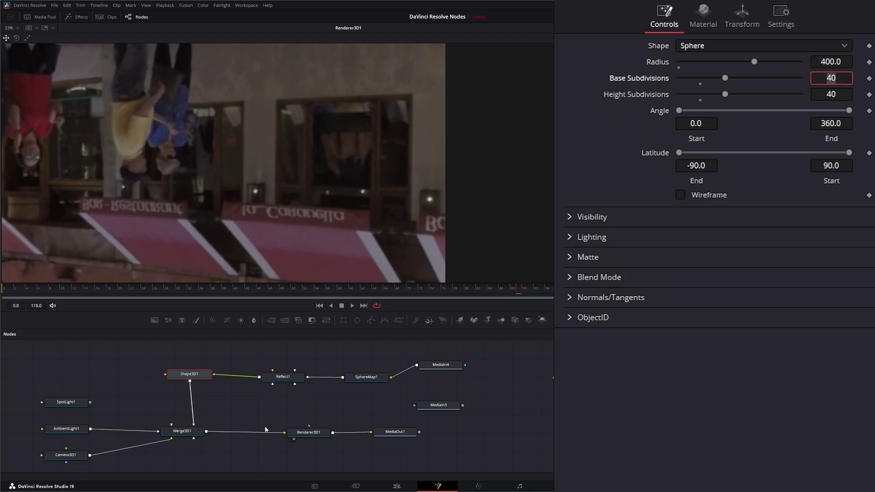
drag(182, 431, 210, 192)
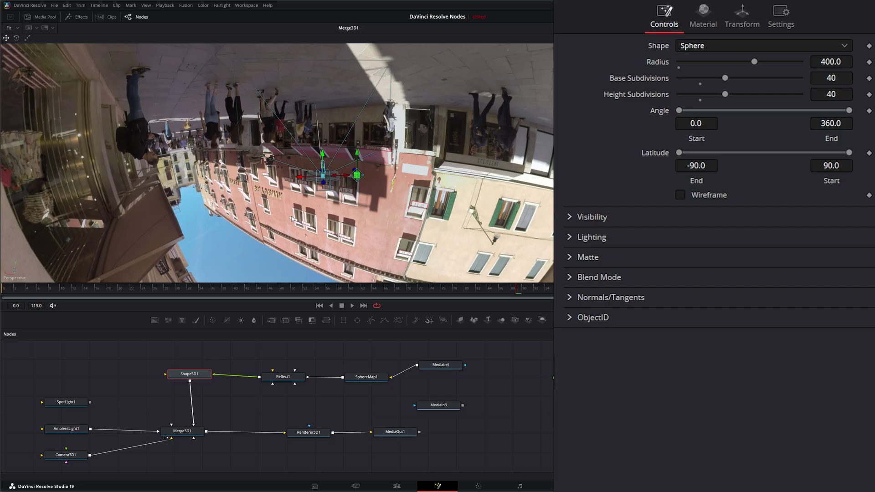
- Orbit, zoom out and pan to see the mirrored sphere, then show Renderer3D1 again
drag(218, 208, 221, 208)
scroll(222, 203, down, 5)
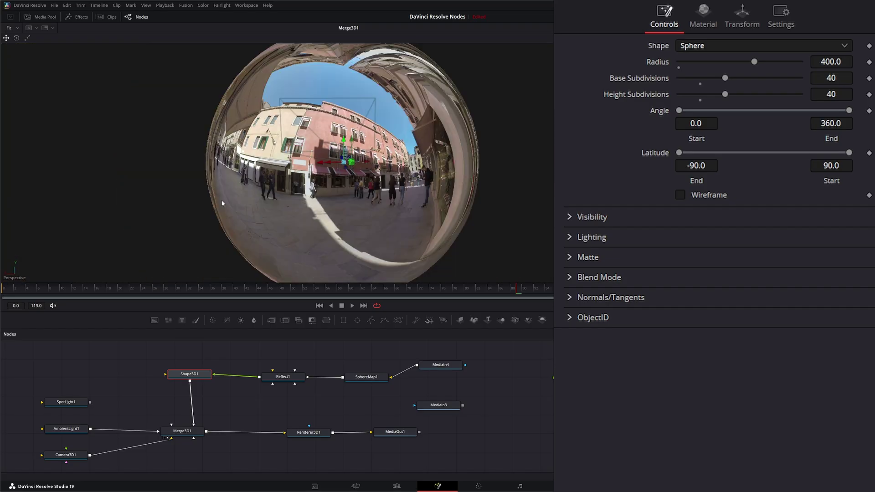
scroll(328, 202, down, 4)
drag(321, 196, 265, 204)
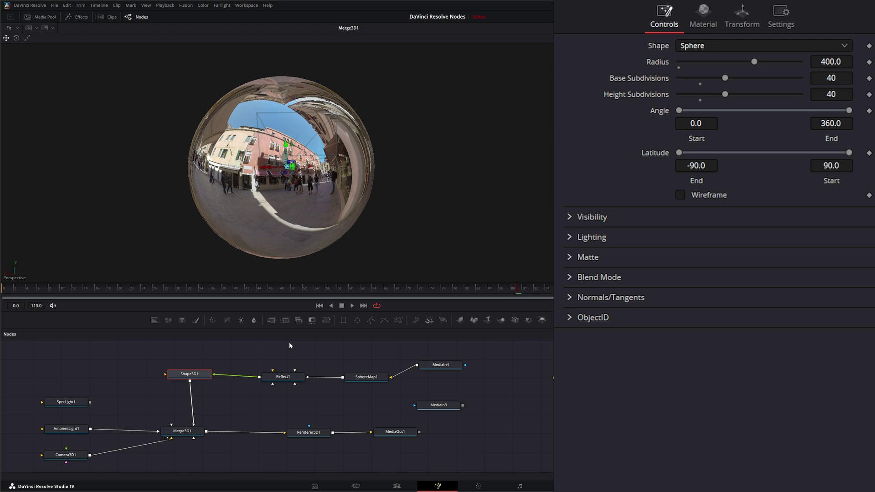
drag(314, 435, 322, 221)
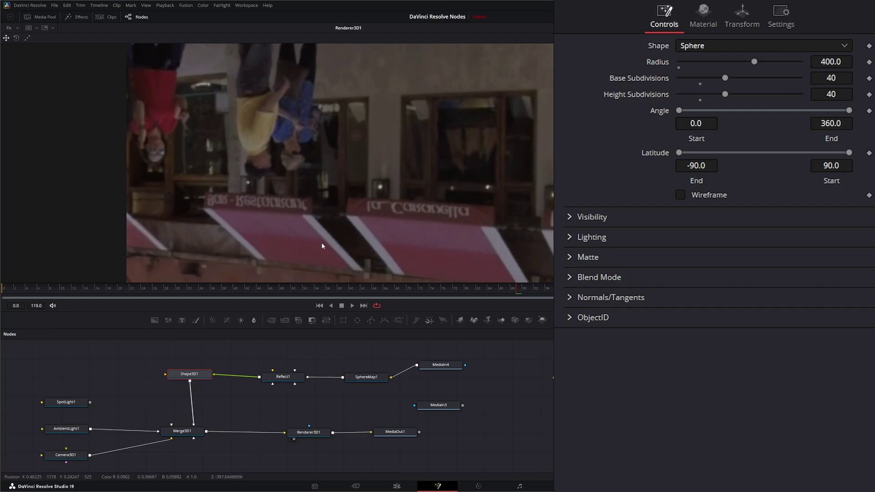
- Give SphereMap1 a Z rotation of 180 and a Y rotation of about 72.7
click(374, 379)
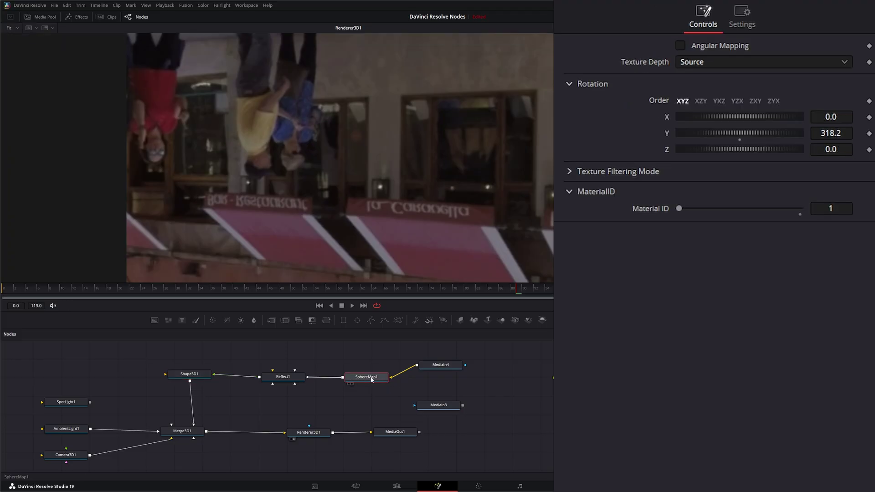
click(835, 150)
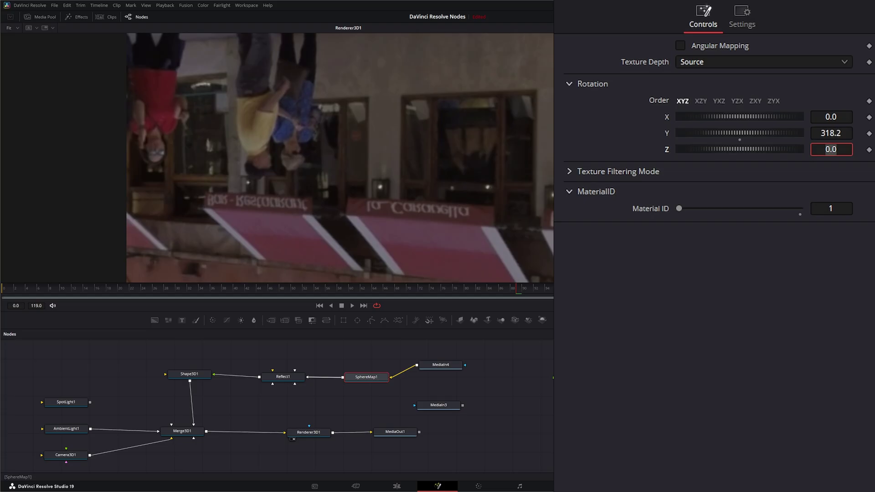
text(180)
key(Tab)
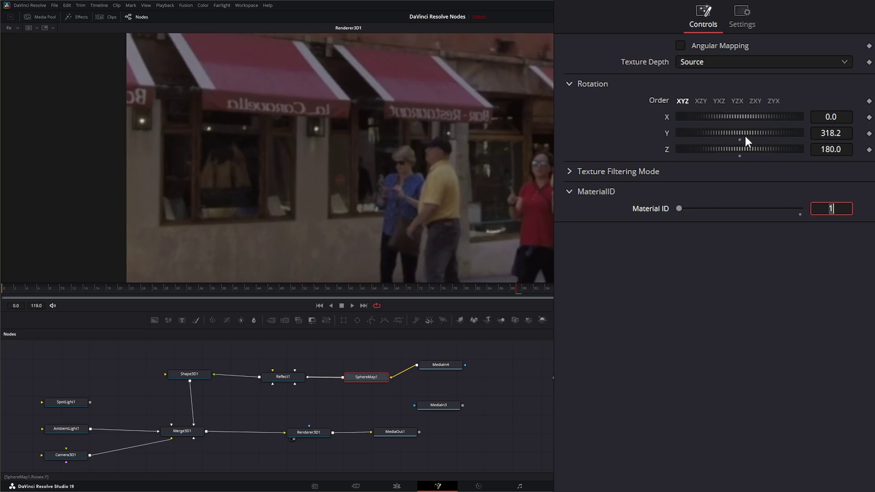
drag(746, 132, 657, 133)
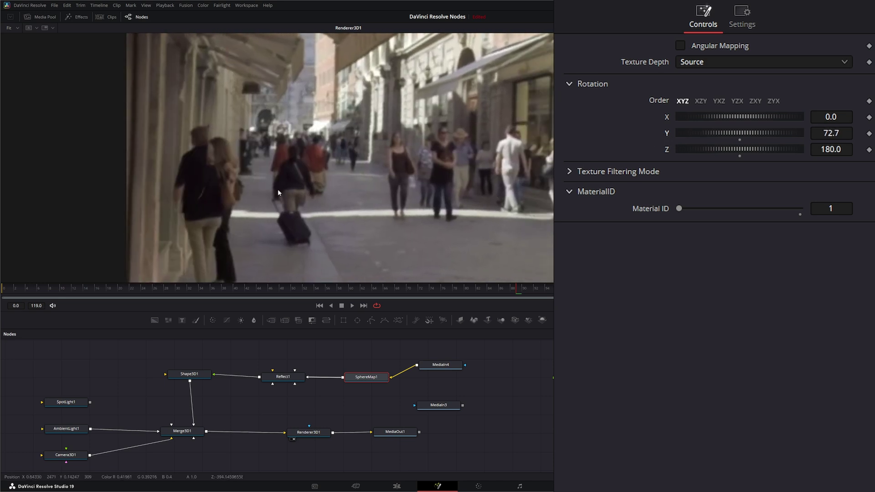
- Set Shape3D1's radius to 40000 and scrub between frames 40 and 70 to check the footage
click(202, 378)
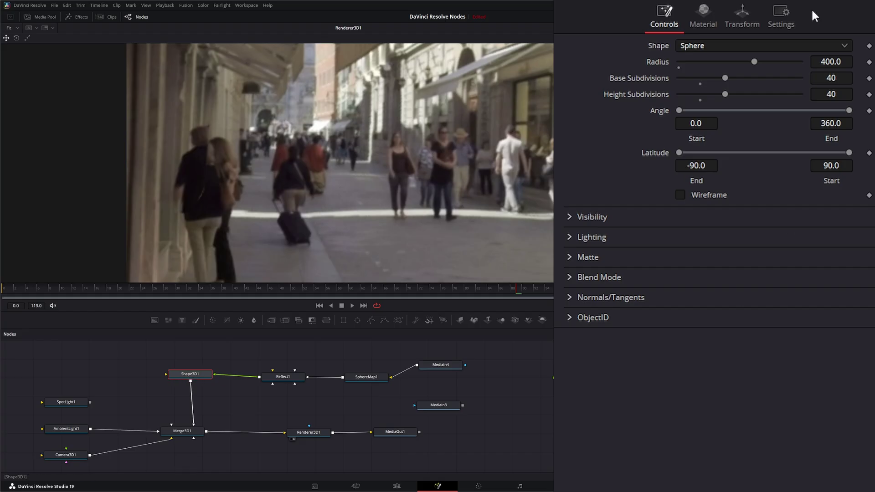
click(844, 63)
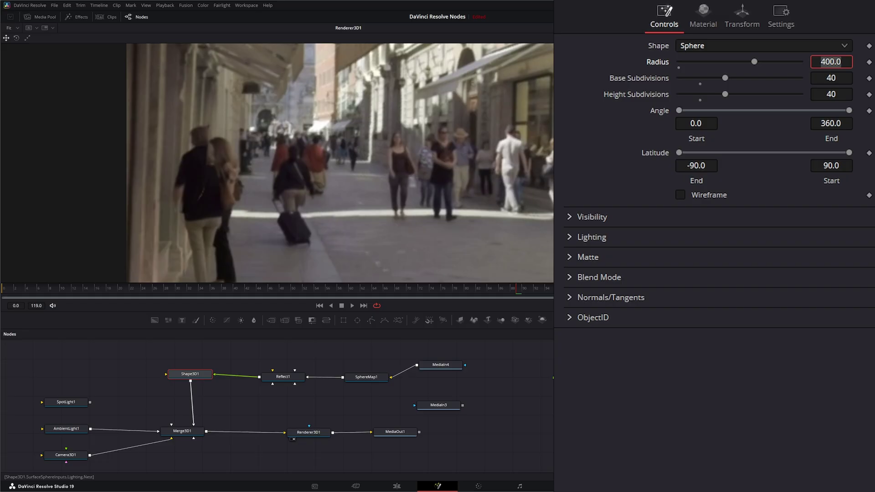
text(40000)
key(Tab)
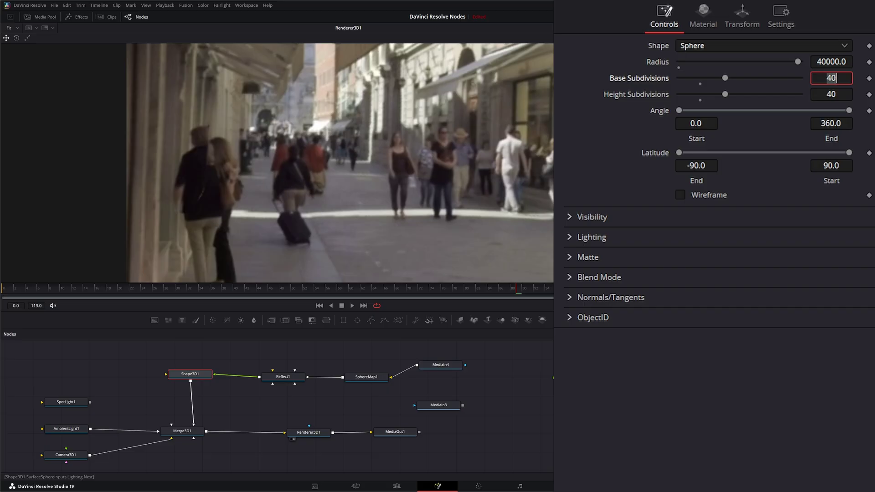
drag(516, 291, 409, 292)
drag(135, 349, 202, 380)
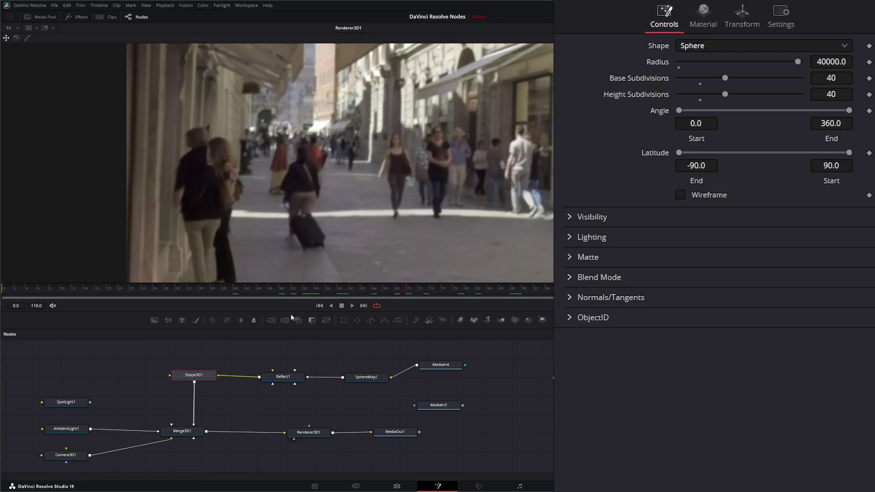
- Keyframe SphereMap1's Y rotation and set a different Y value at a later frame
click(367, 379)
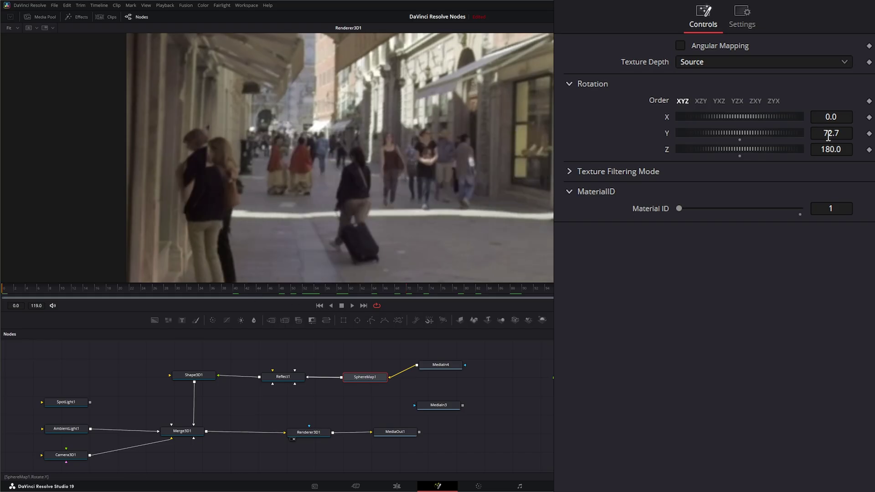
click(870, 133)
click(364, 306)
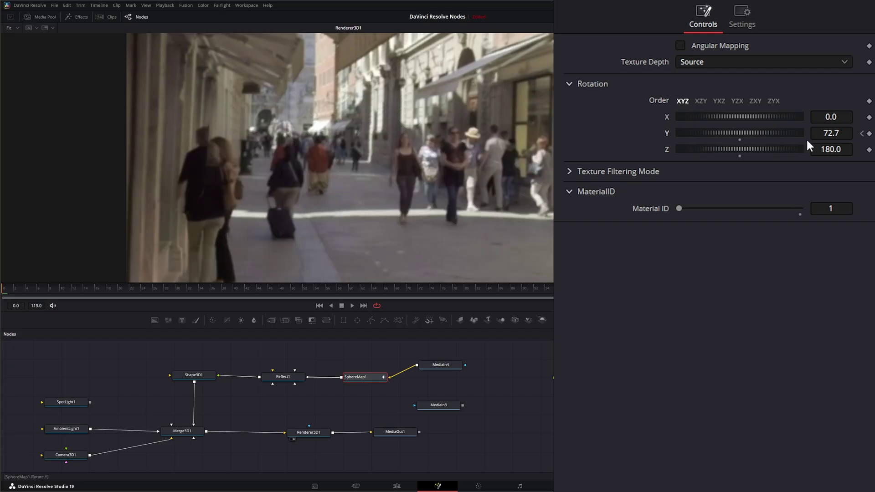
drag(729, 133, 706, 130)
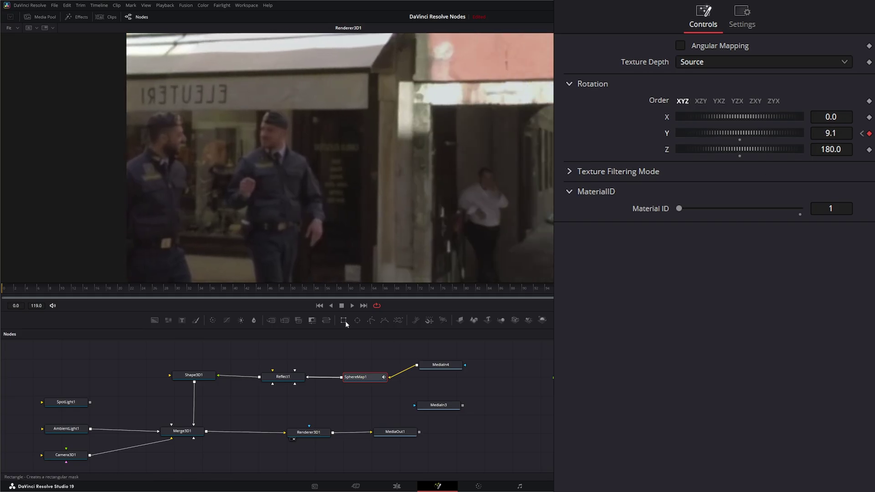
- Play the rotation animation from the first frame, then reselect SphereMap1 to review its settings
click(319, 306)
click(351, 306)
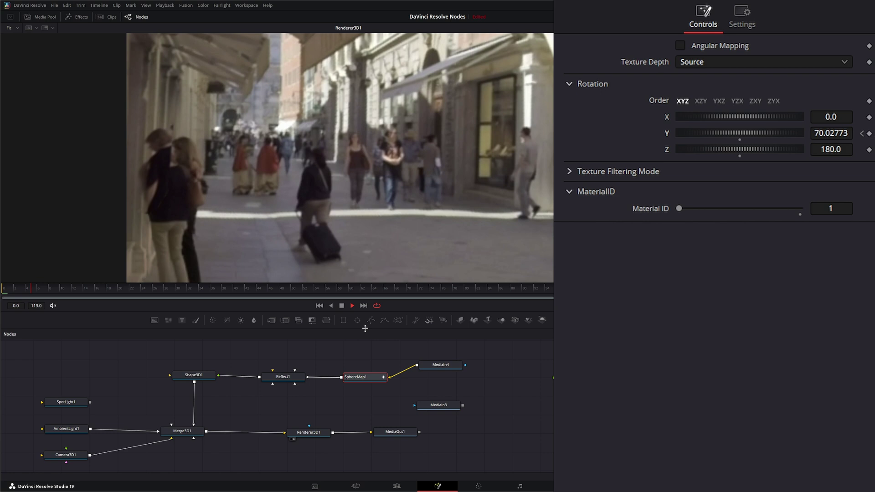
click(342, 306)
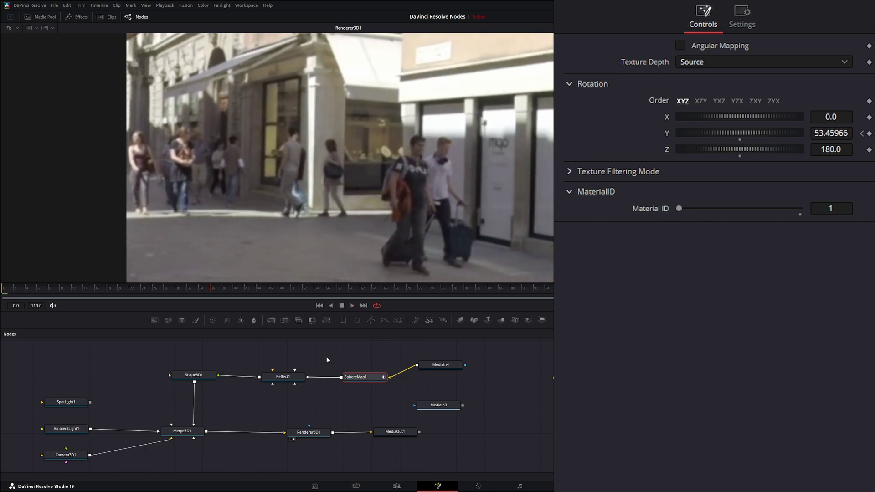
drag(324, 353, 385, 403)
drag(247, 352, 313, 406)
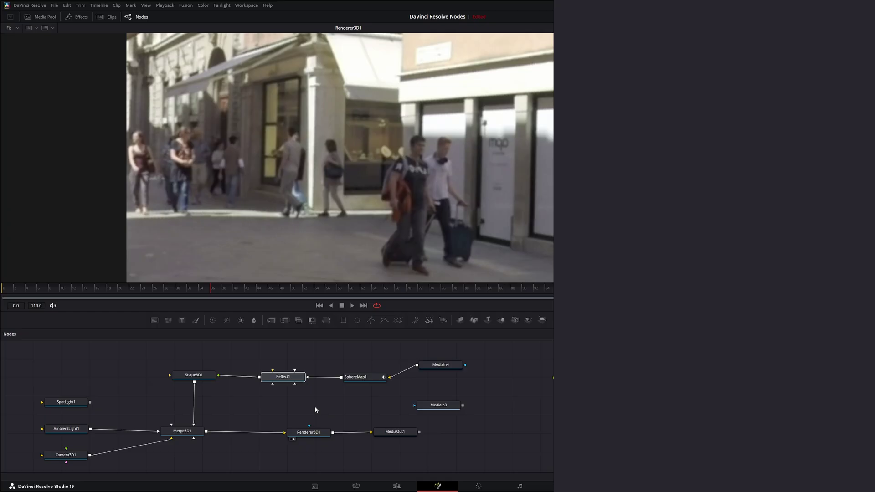
click(352, 382)
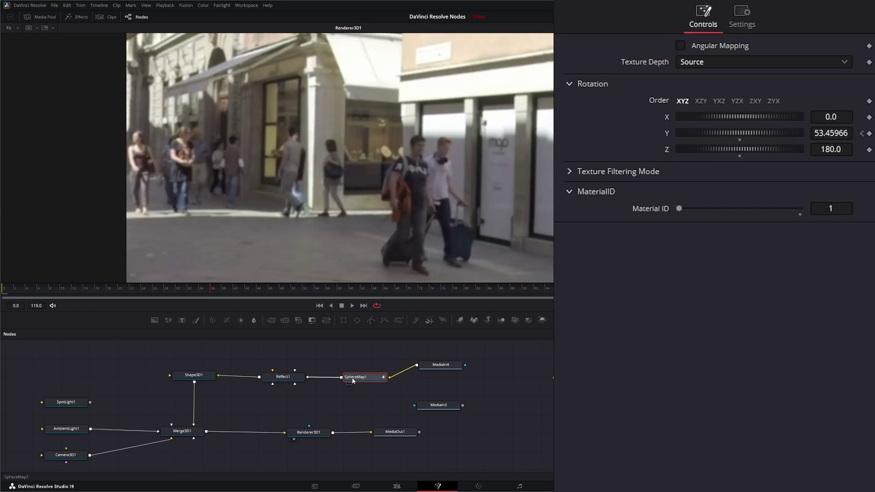